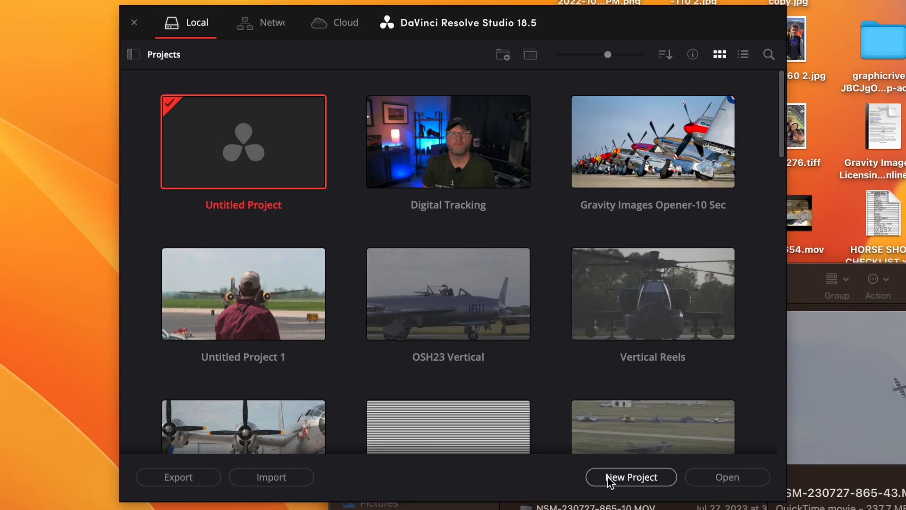
Create a new project named "Digital Tracking Sample"
click(561, 405)
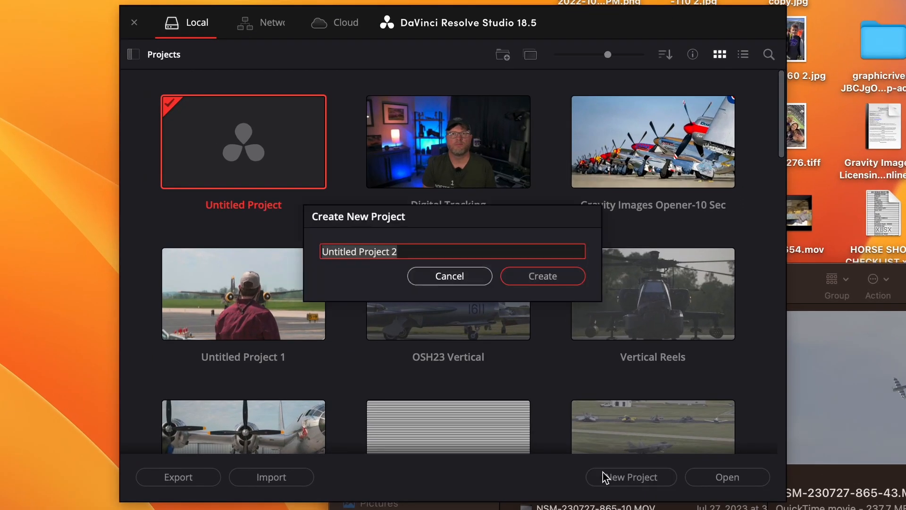
text(Digital Tracki)
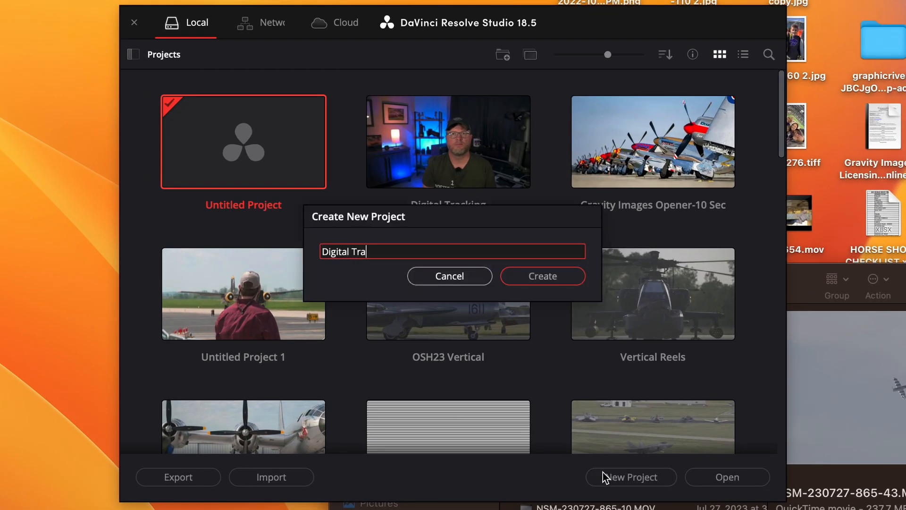
text(ng Sample)
key(Return)
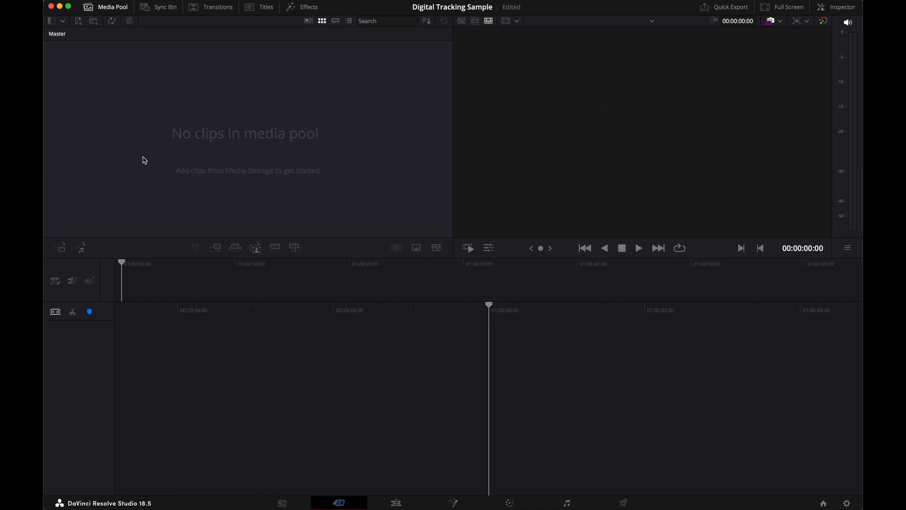
Enable vertical resolution for the timeline format in the project settings
click(161, 10)
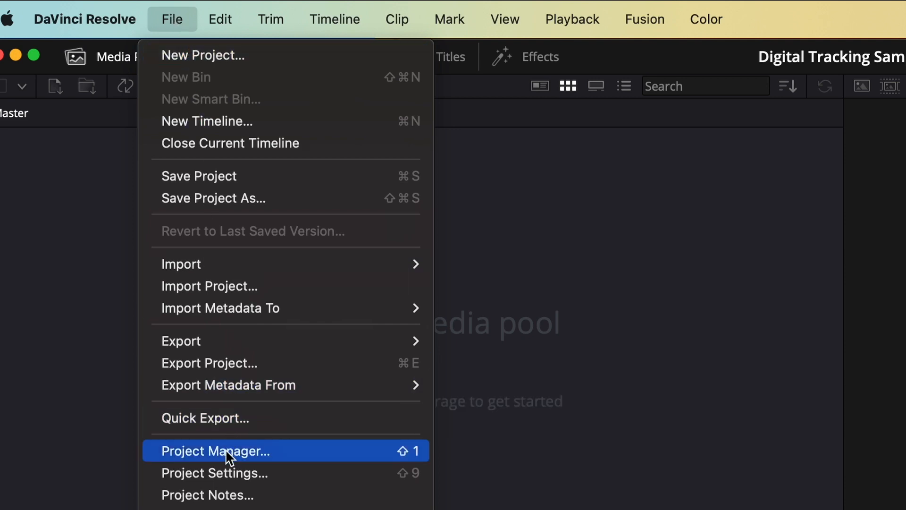
click(229, 479)
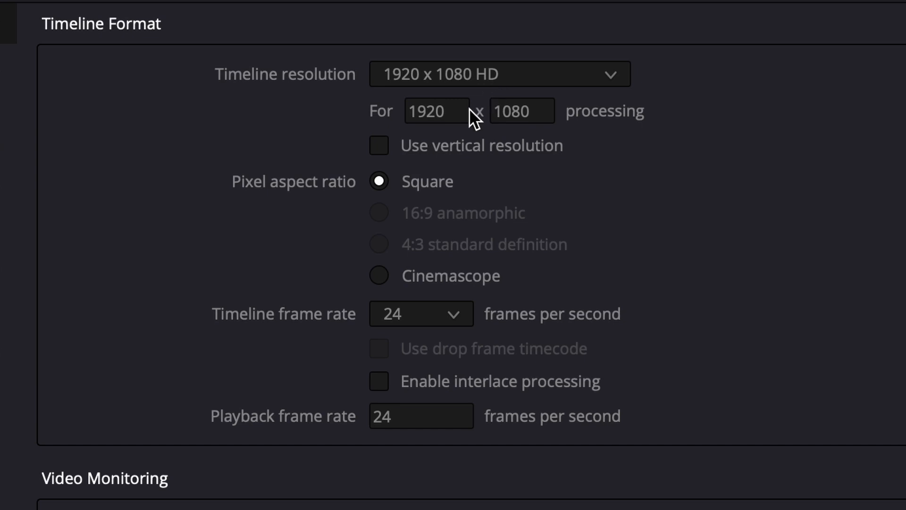
click(383, 146)
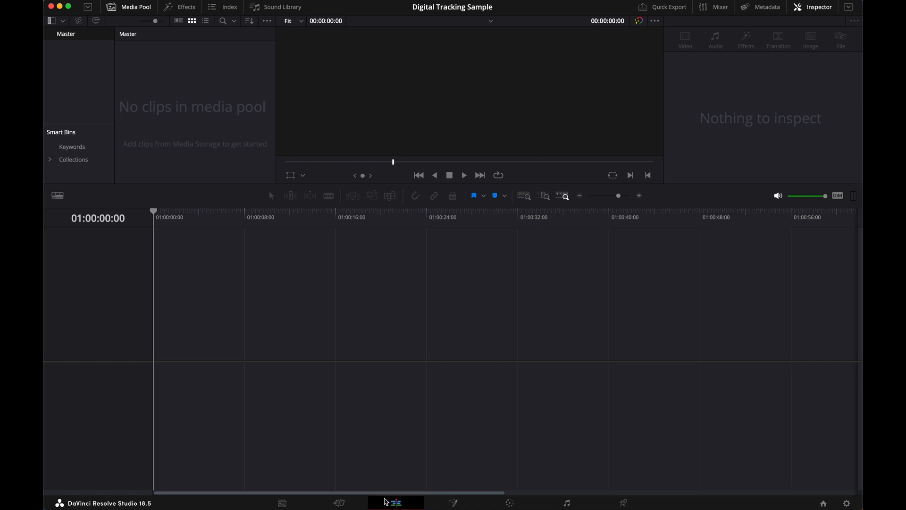
On the Edit page, import NSM-230727-865-43.MOV from Finder without changing the project frame rate, and place it at the timeline's start
click(345, 503)
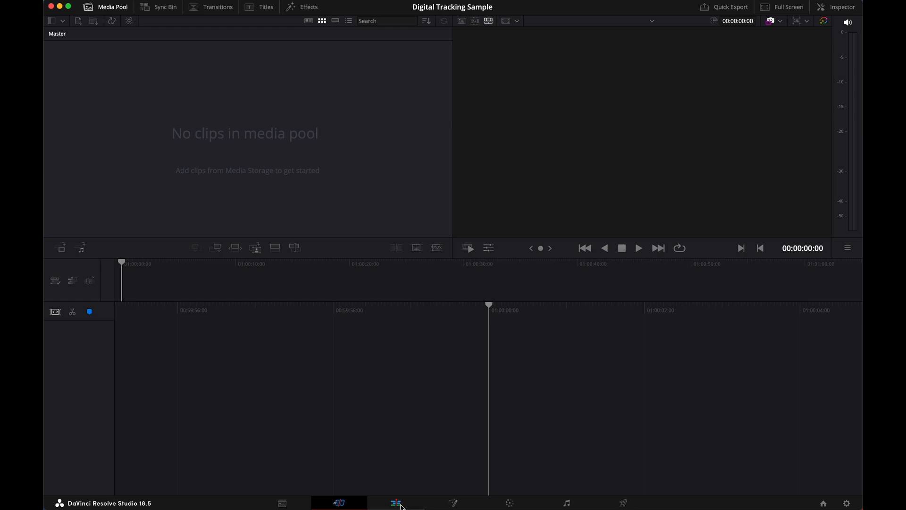
click(399, 504)
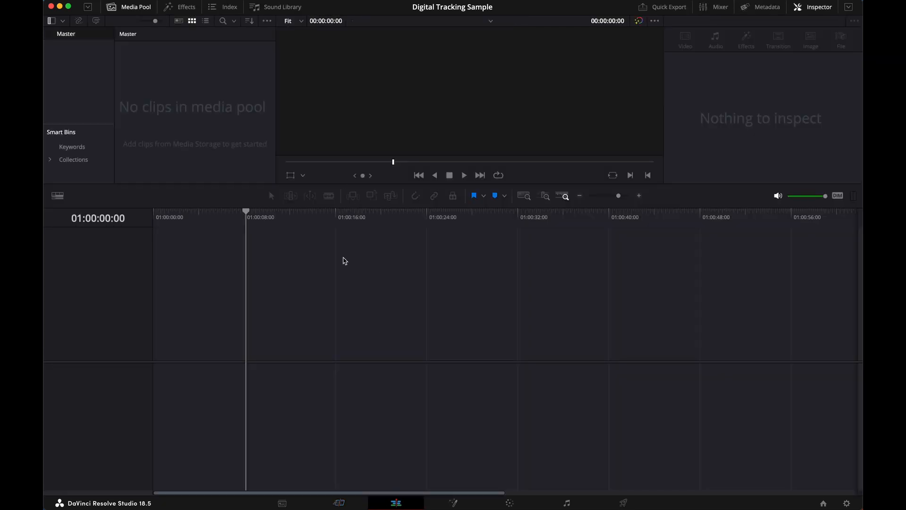
click(76, 489)
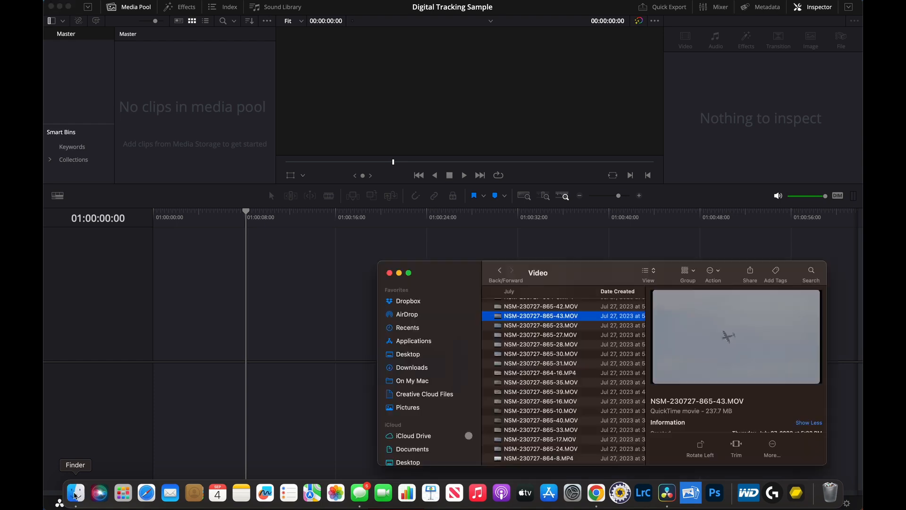
drag(536, 323, 184, 137)
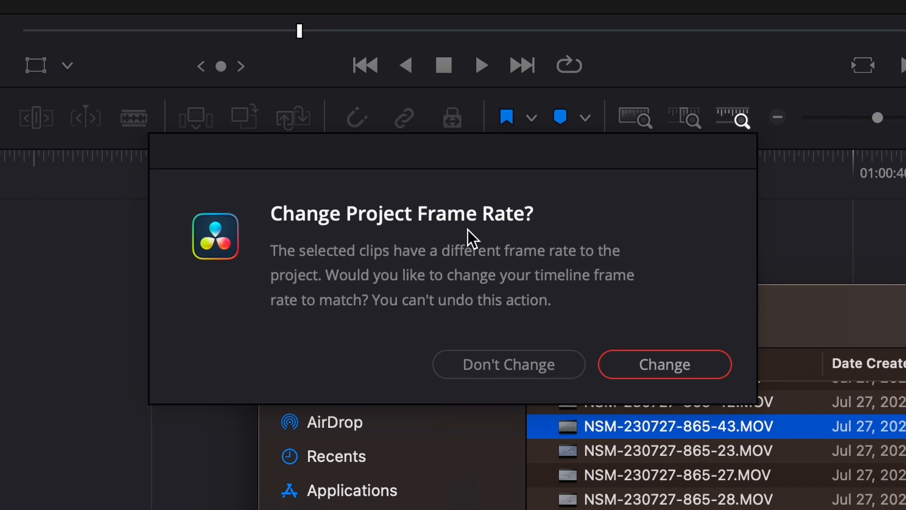
click(488, 364)
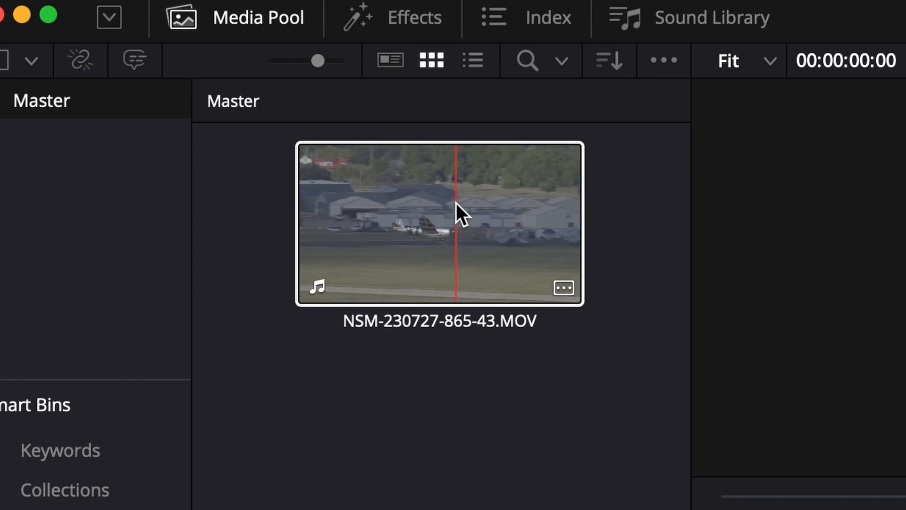
drag(456, 203, 155, 418)
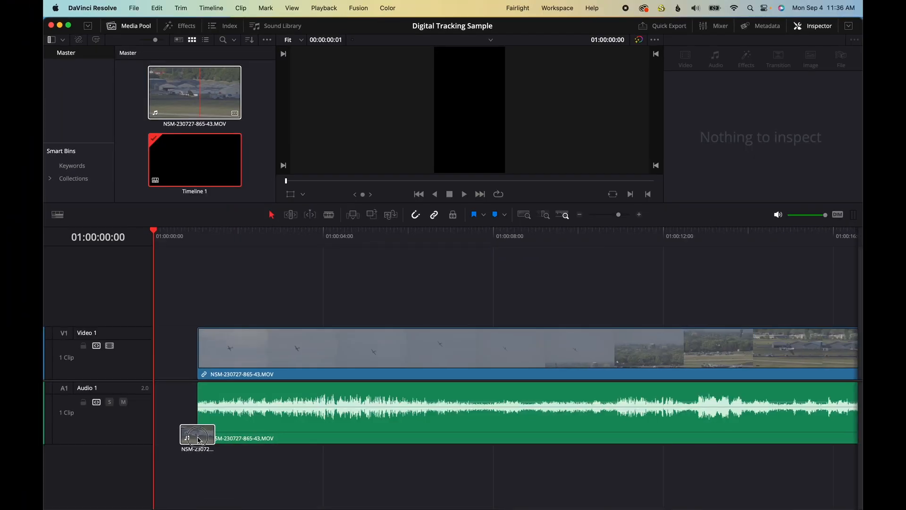
Show the retime controls and the retime curve on the timeline clip
click(423, 344)
right_click(423, 345)
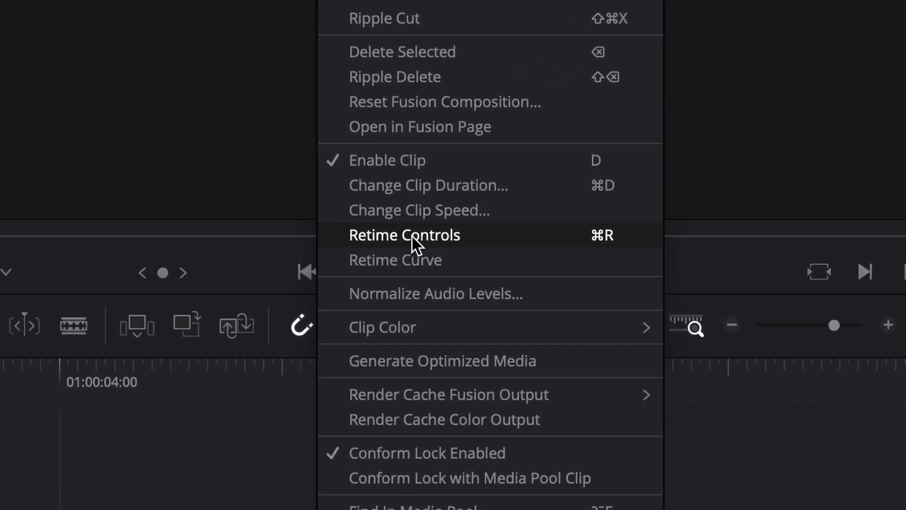
click(412, 236)
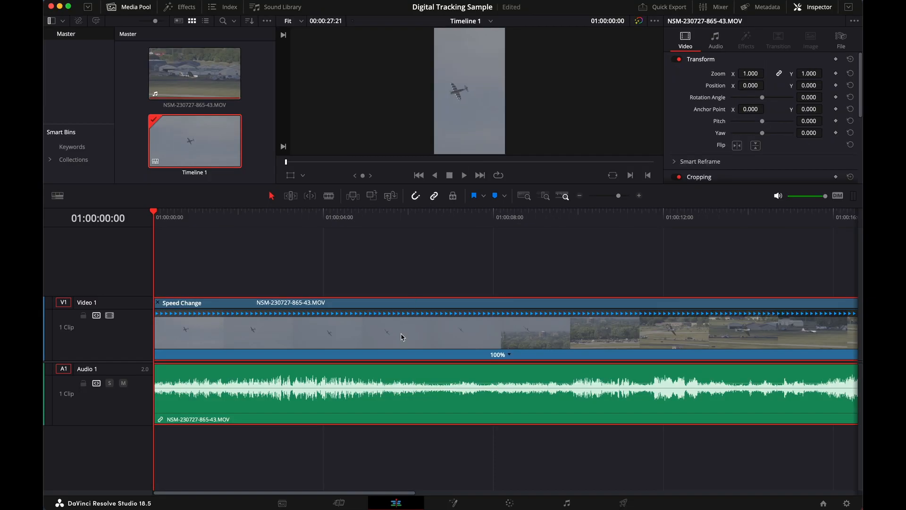
right_click(401, 337)
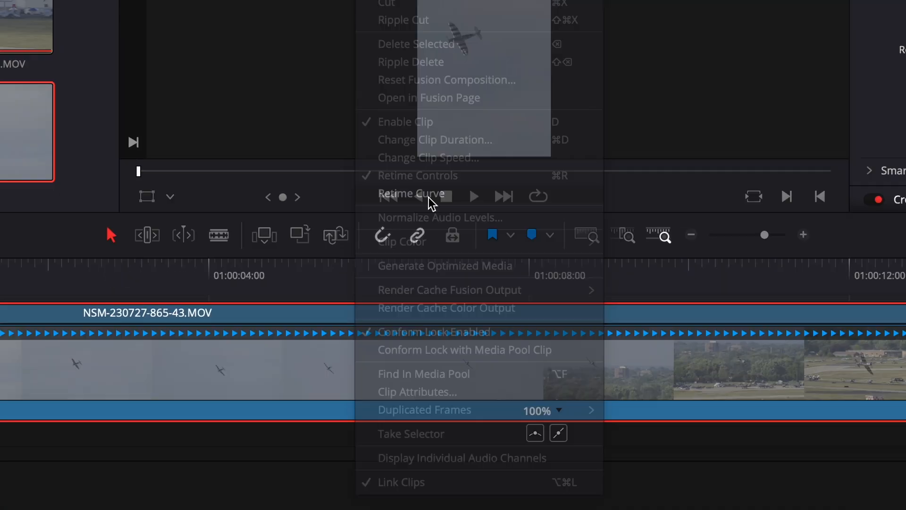
click(428, 197)
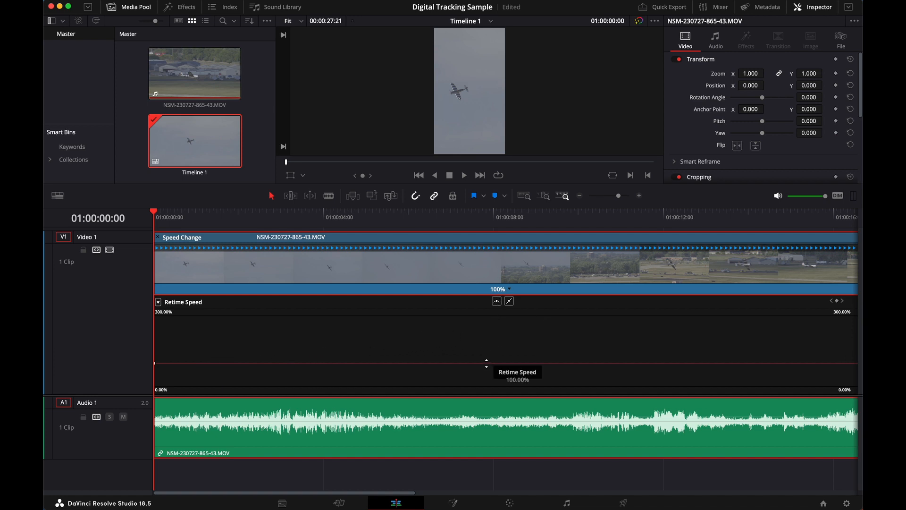
click(509, 289)
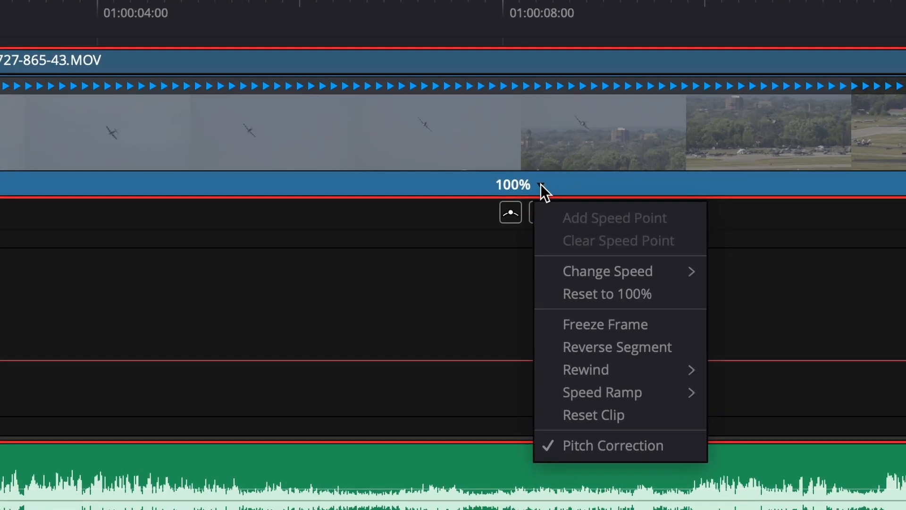
mouse_move(632, 279)
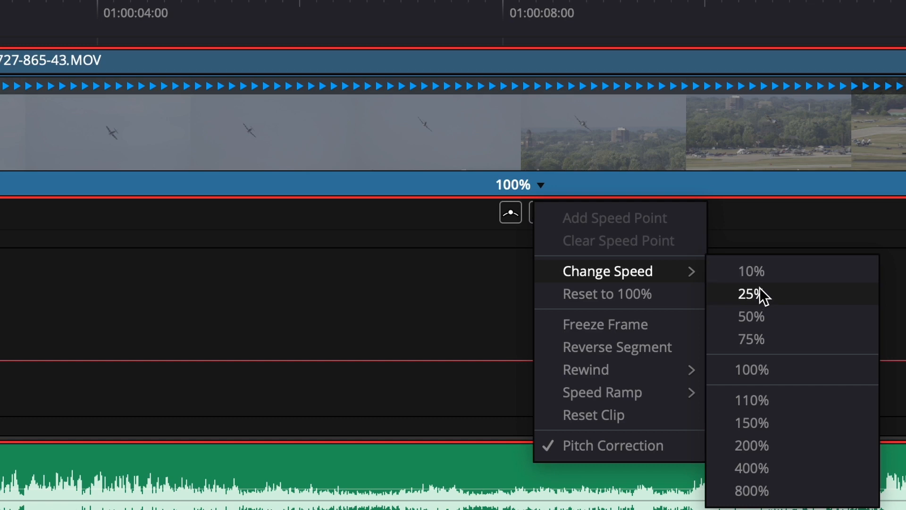
click(578, 186)
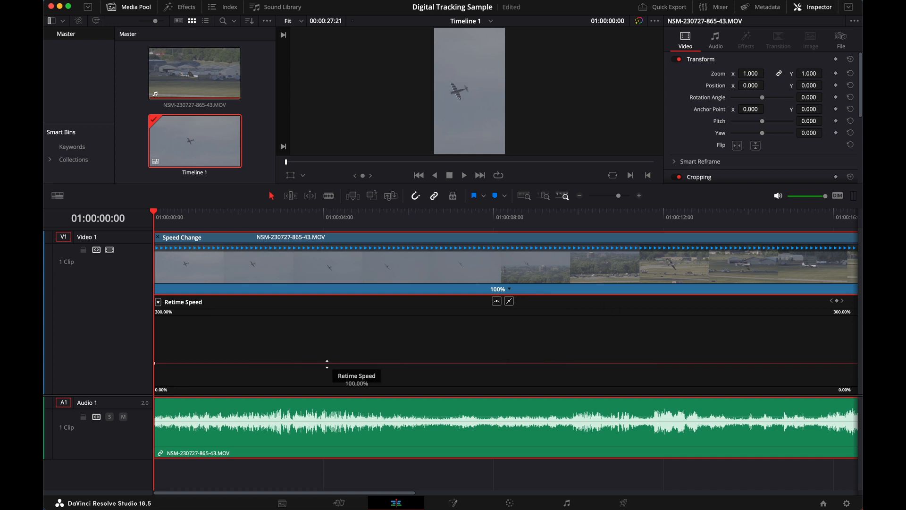
Lower the clip's retime speed to 20% on its retime curve and play back part of the slowed clip
drag(329, 363, 330, 456)
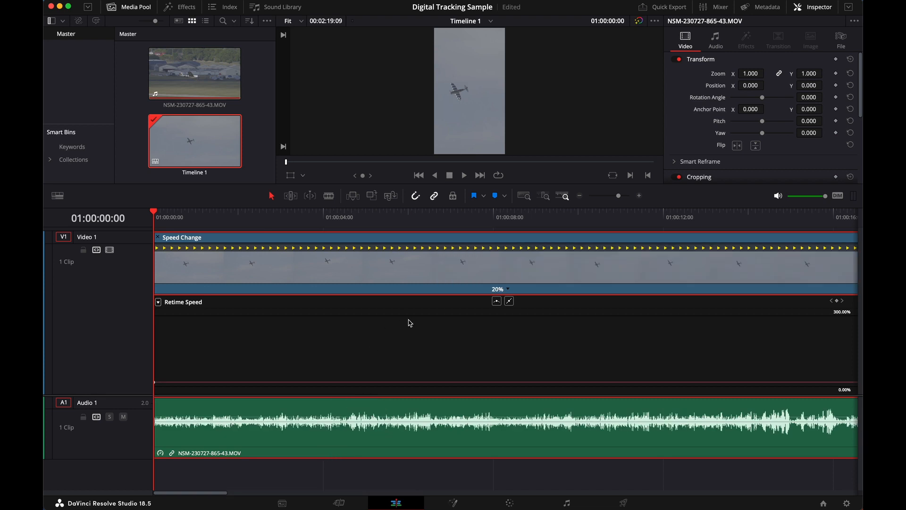
drag(457, 217, 458, 214)
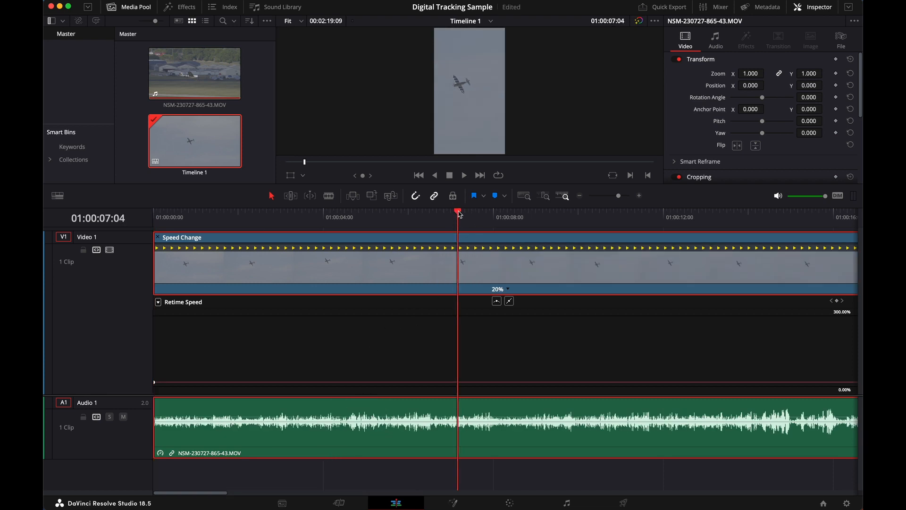
key(space)
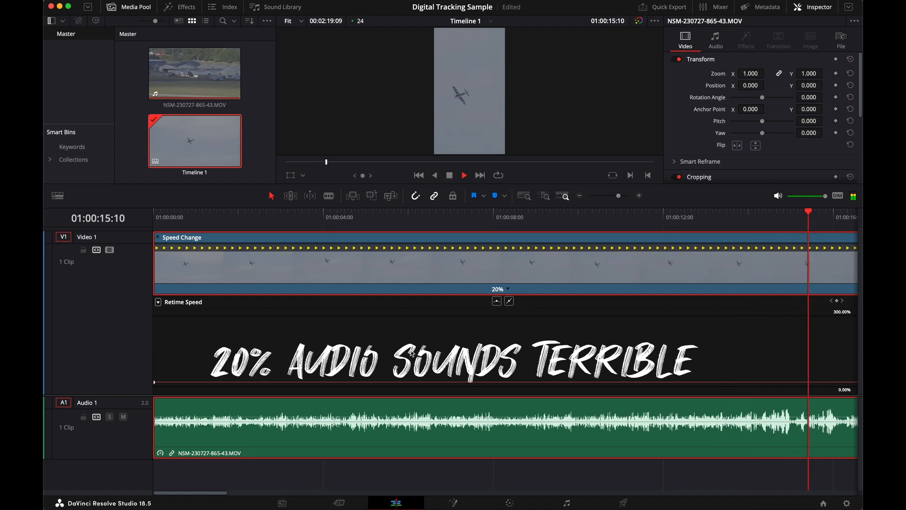
key(space)
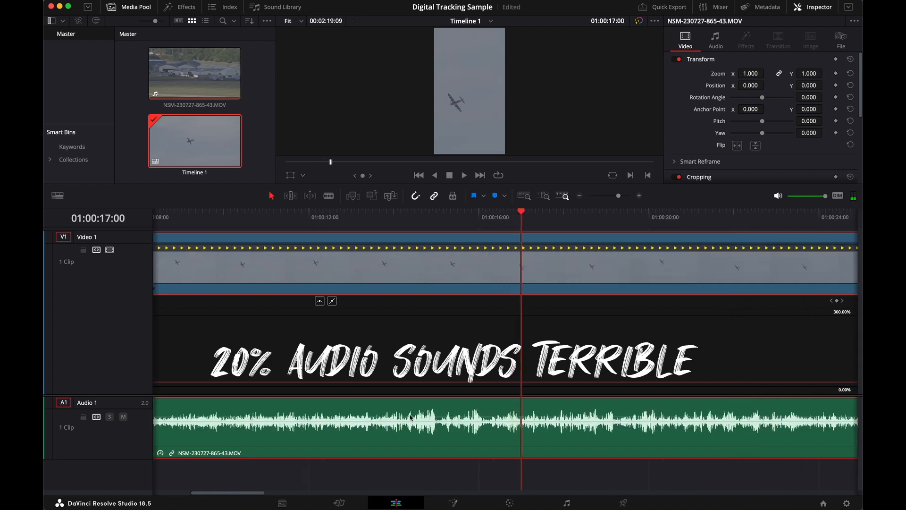
Unlink the clip's audio from its video, delete the audio clip, and play back the silent footage
right_click(408, 412)
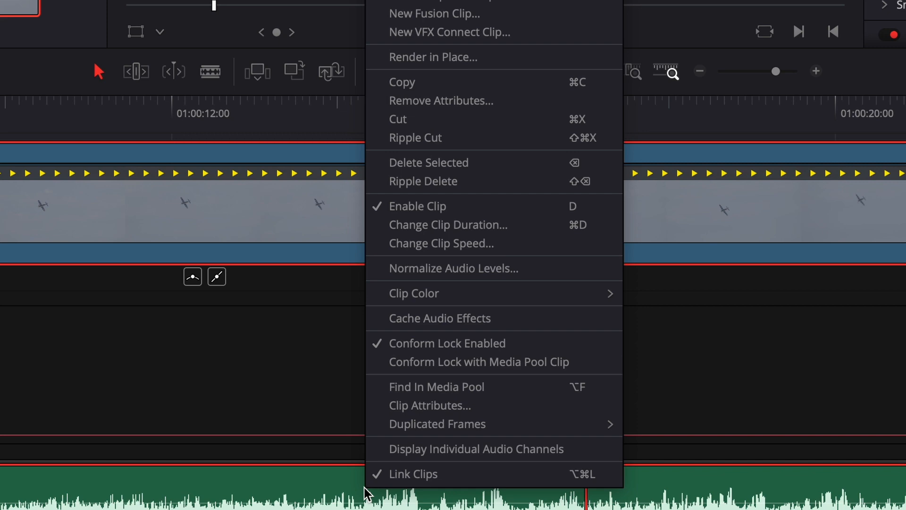
click(400, 477)
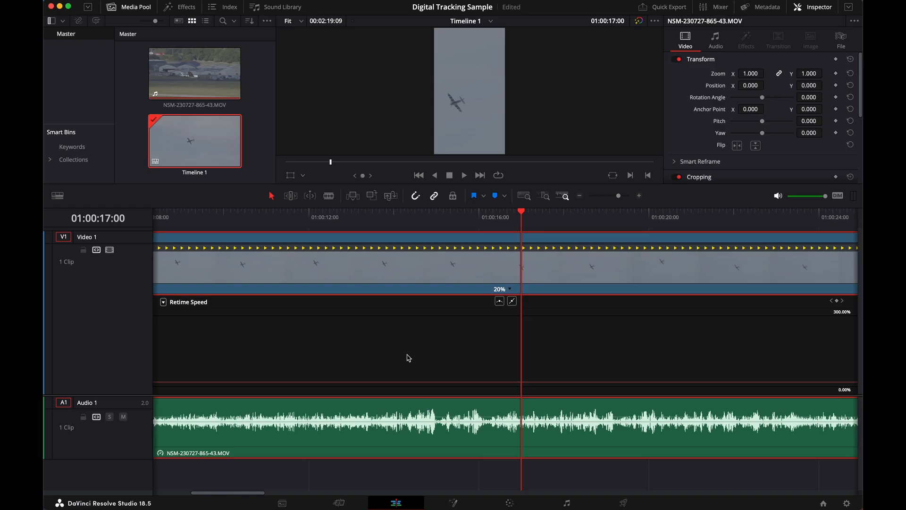
click(411, 424)
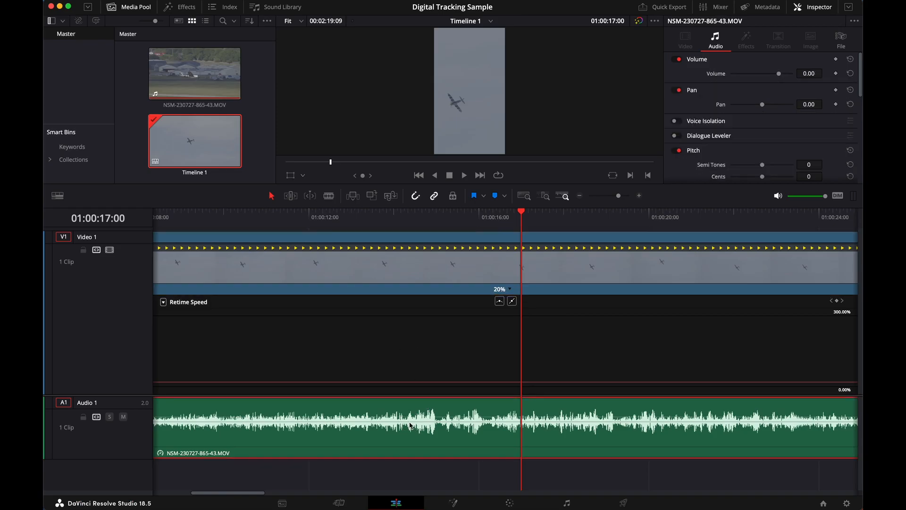
key(BackSpace)
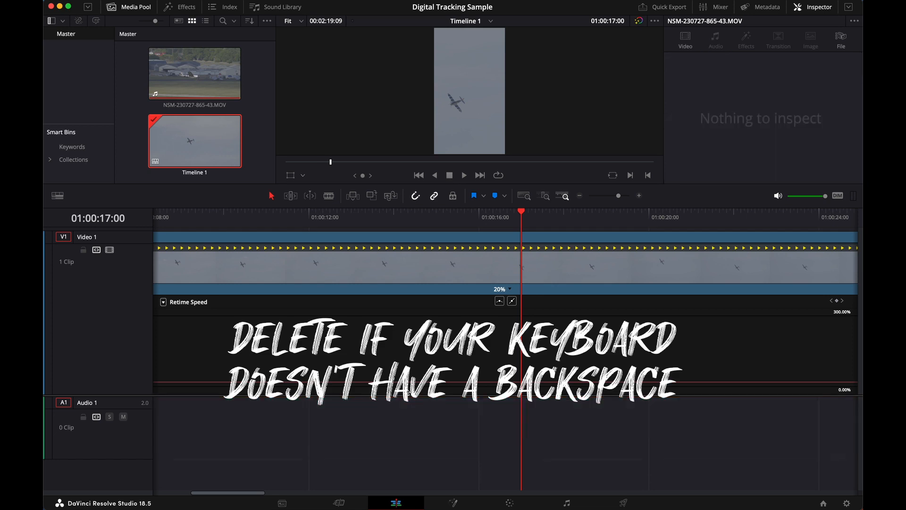
key(space)
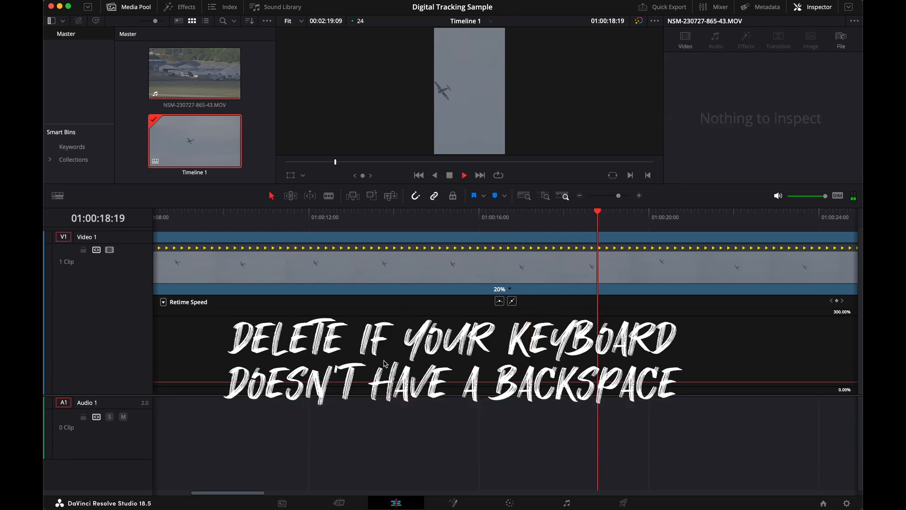
key(space)
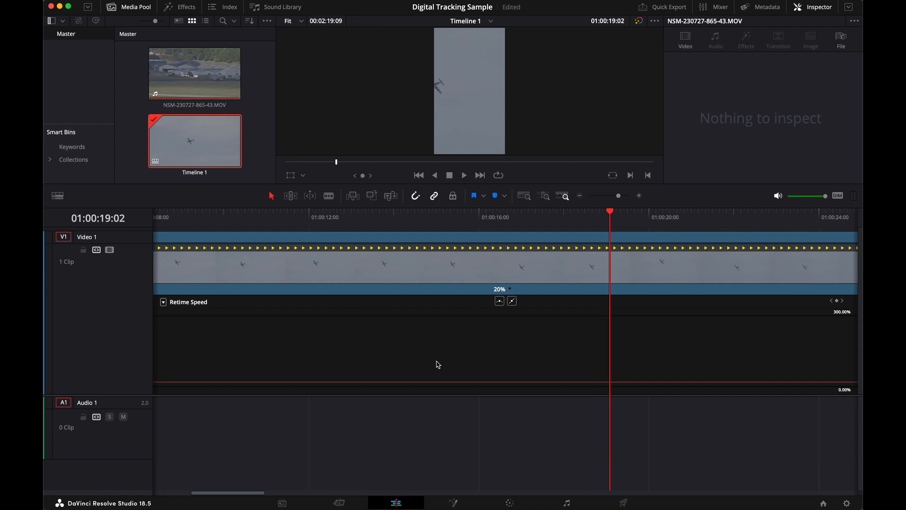
Split the slowed video clip at 01:01:16:20 using the blade
scroll(568, 293, right, 10)
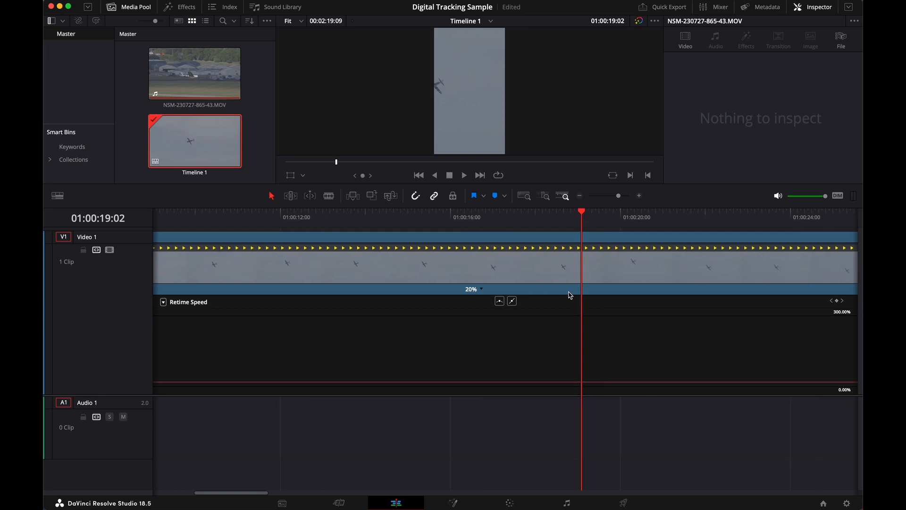
scroll(569, 292, right, 12)
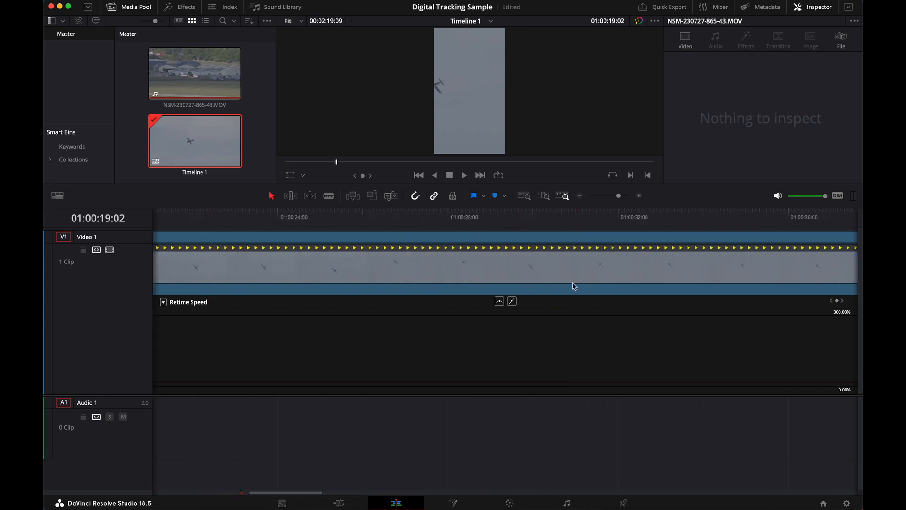
click(580, 197)
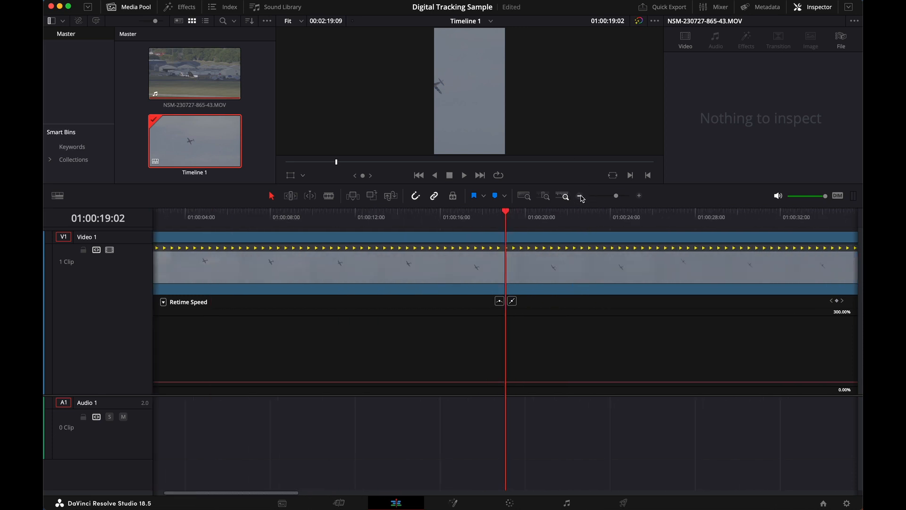
click(581, 197)
click(580, 197)
click(581, 197)
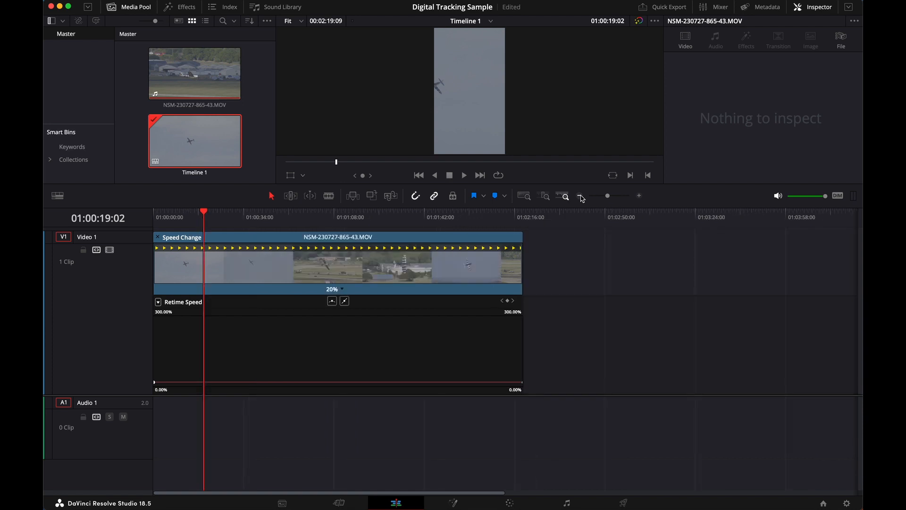
click(639, 196)
drag(615, 220, 722, 220)
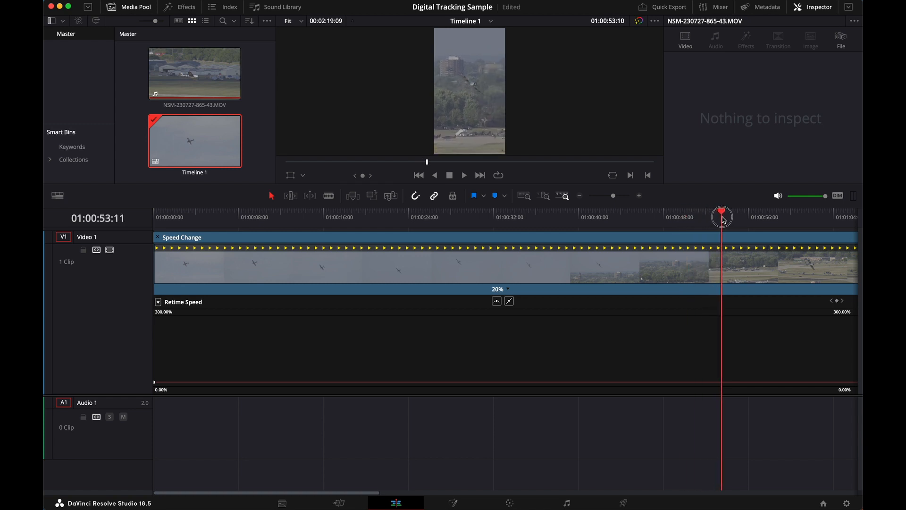
drag(679, 219, 702, 219)
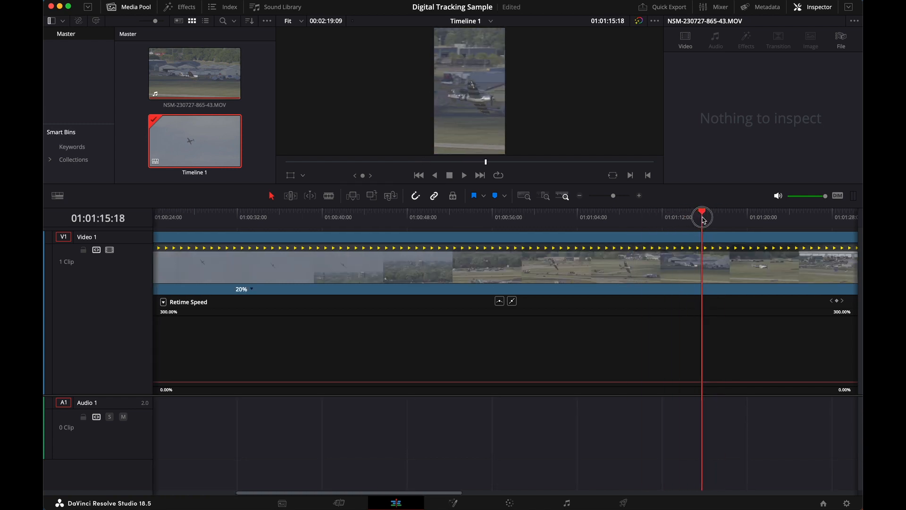
scroll(695, 218, right, 3)
drag(647, 220, 600, 228)
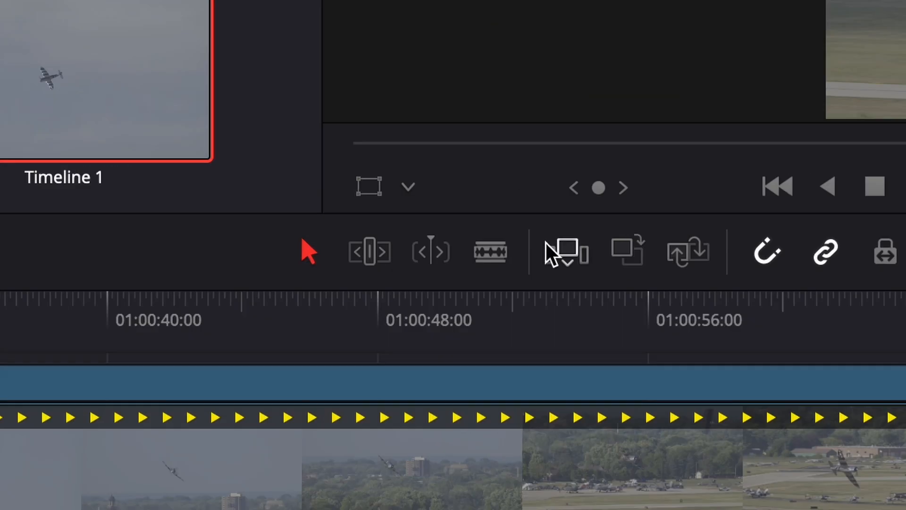
click(488, 251)
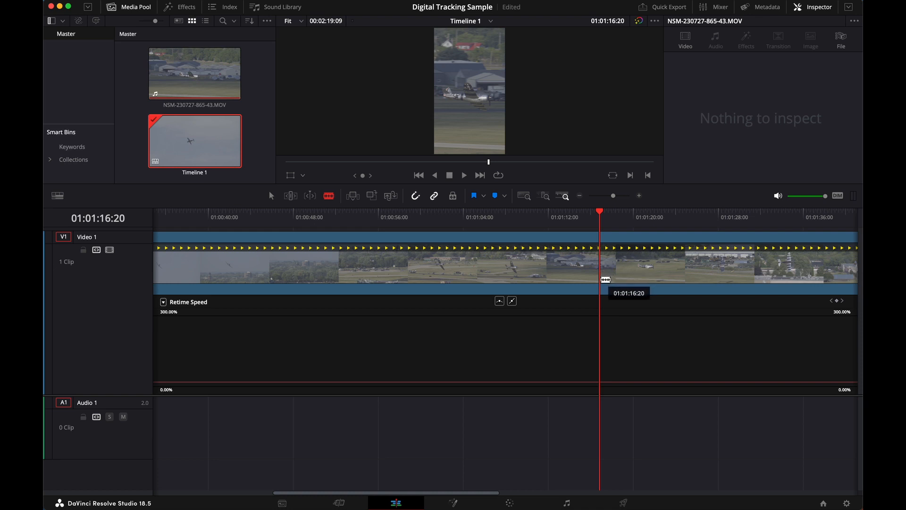
click(605, 278)
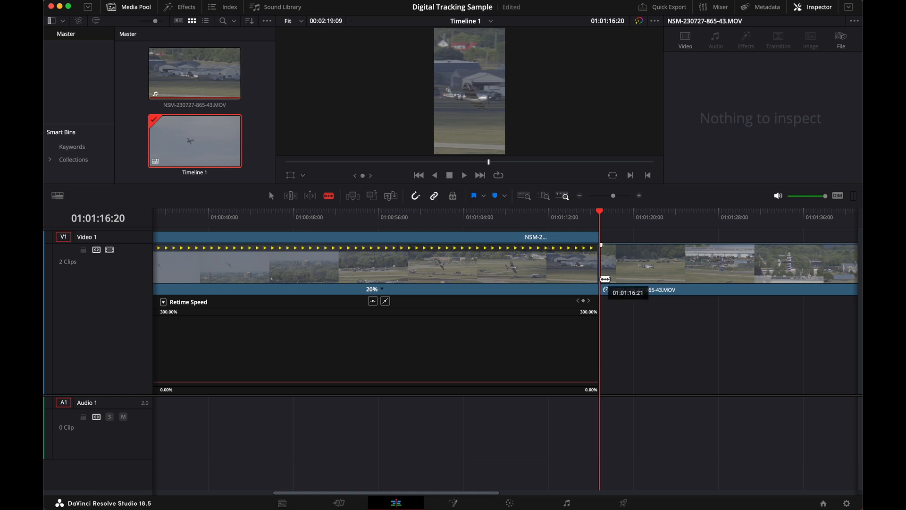
Ripple delete the slowed clip segment before the cut at 01:01:16:20, closing the gap on the timeline
click(271, 194)
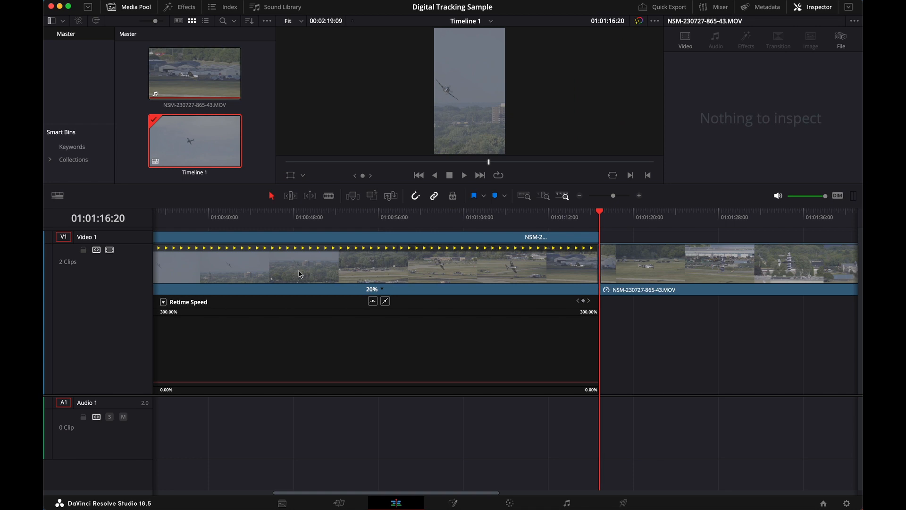
click(421, 491)
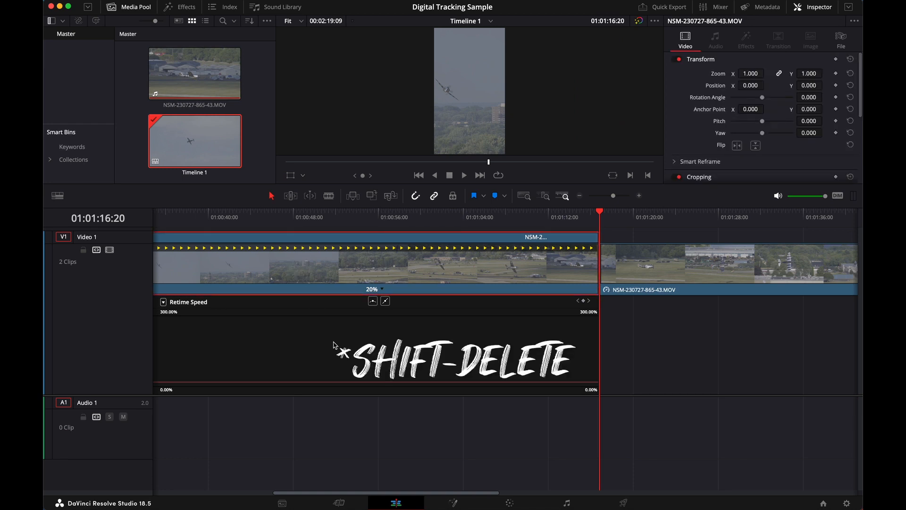
key(shift+Delete)
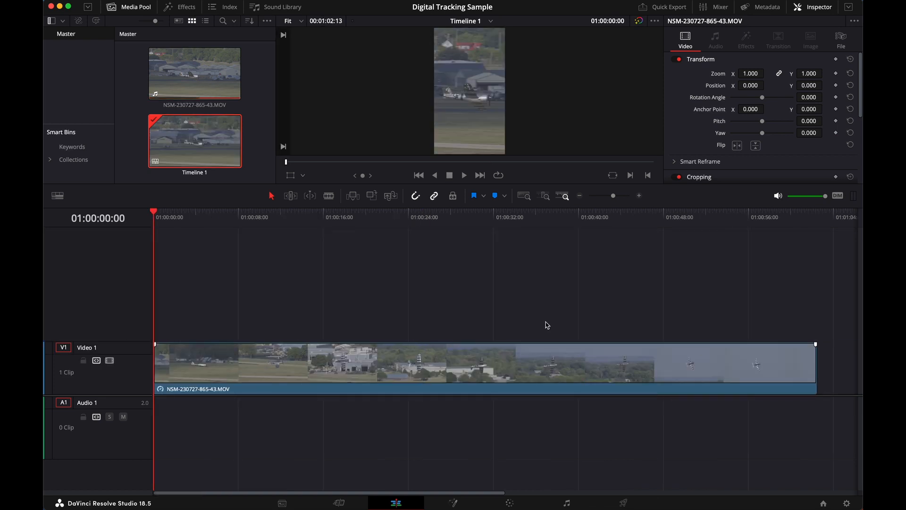
Find the frame at 01:00:29:18 and trim the end of the remaining clip back to it
click(156, 212)
drag(155, 213, 395, 237)
drag(424, 241, 470, 250)
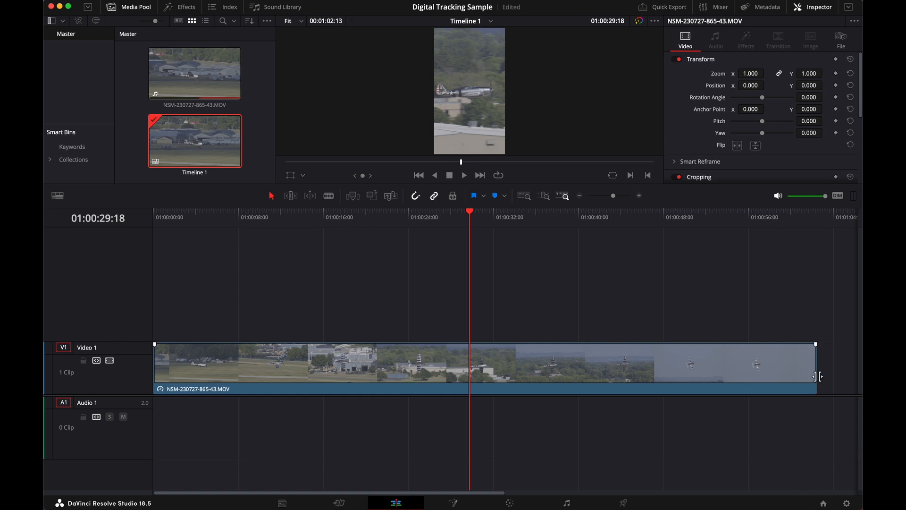
drag(816, 374, 815, 376)
drag(816, 374, 468, 349)
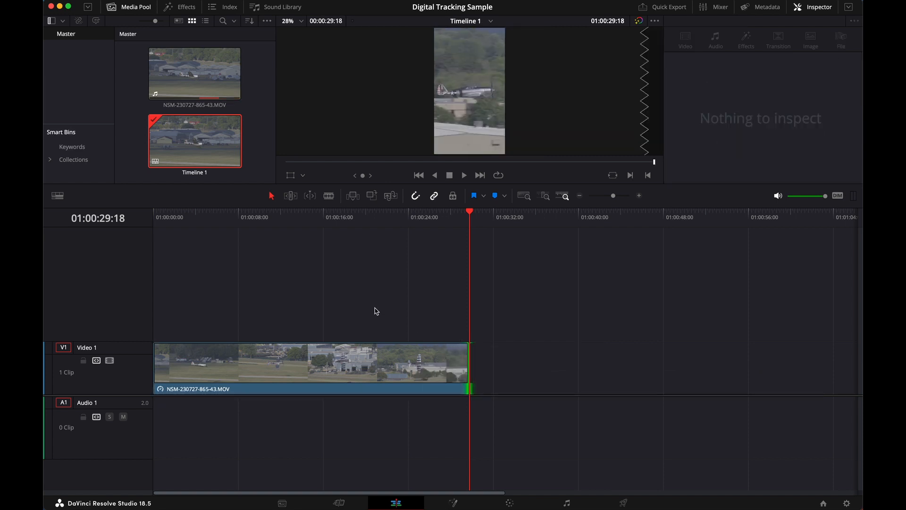
Play back the trimmed clip from its start to about 01:00:13:21
click(161, 218)
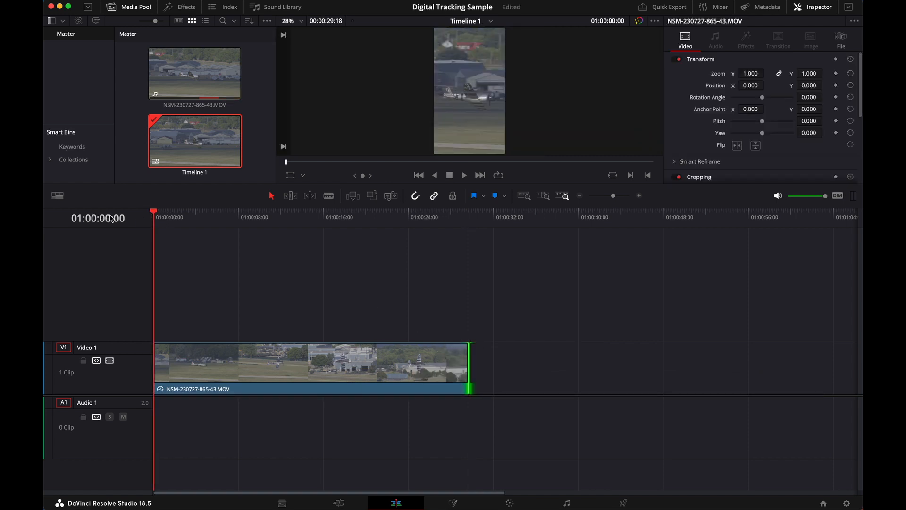
key(space)
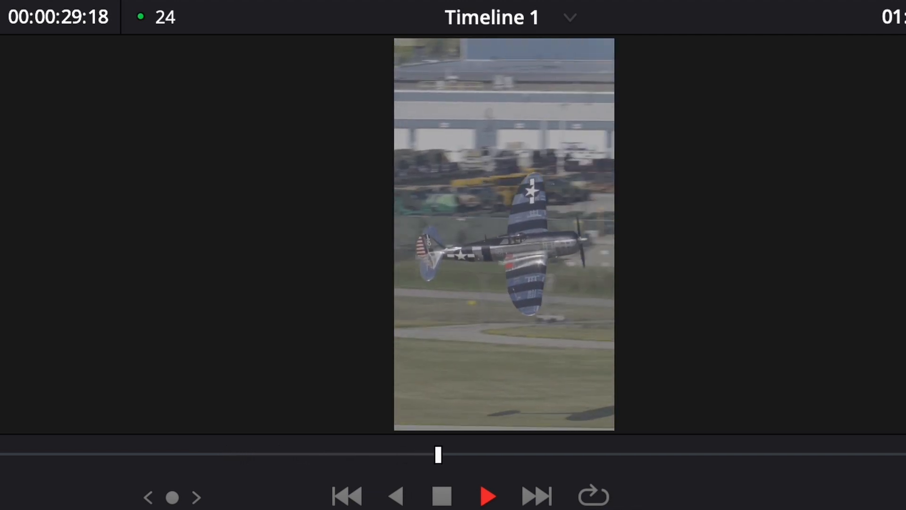
key(space)
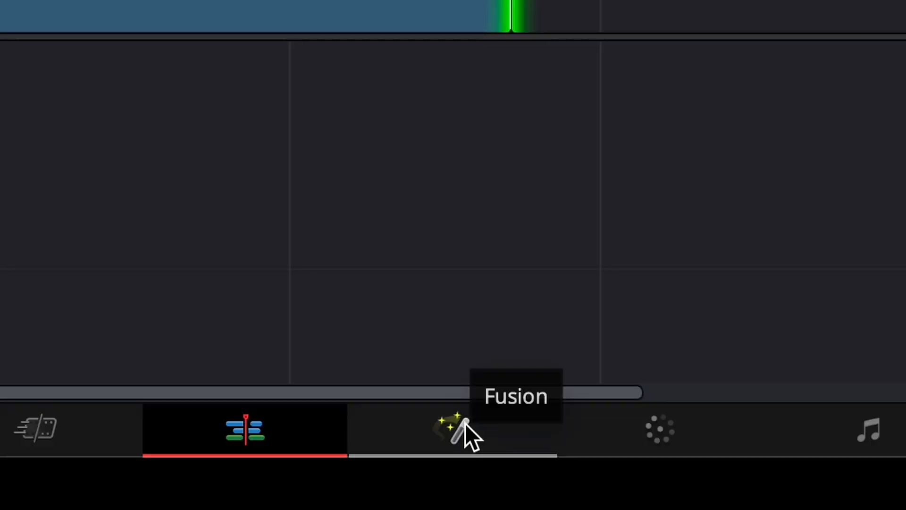
Open the clip's Fusion composition and add a Planar Tracker node between MediaIn1 and MediaOut1
click(455, 503)
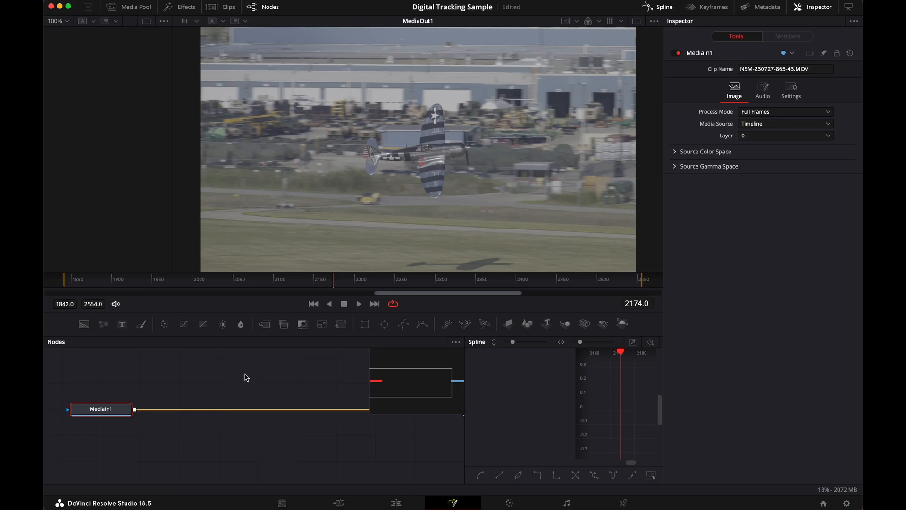
key(shift+space)
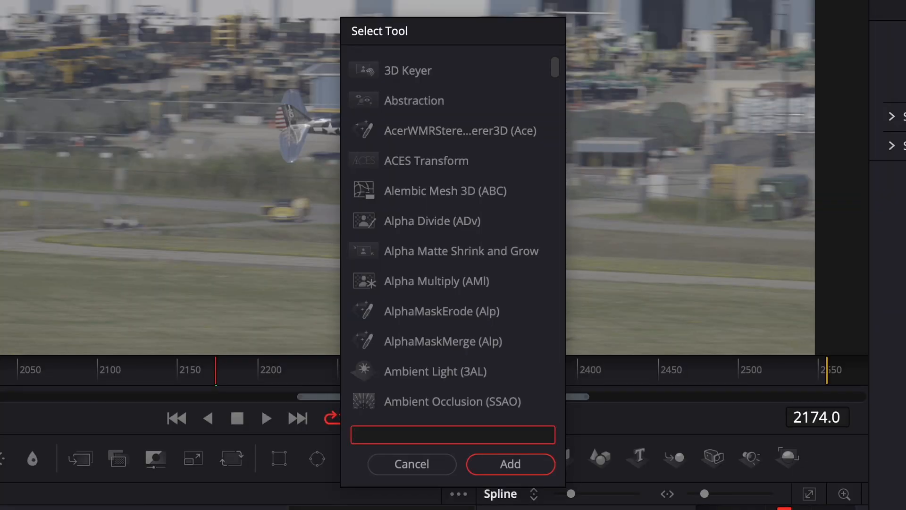
text(planar track)
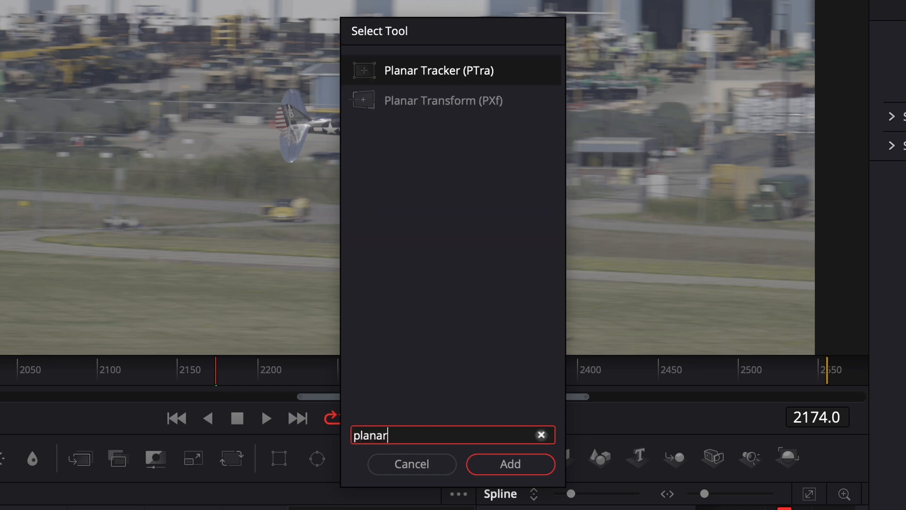
click(511, 464)
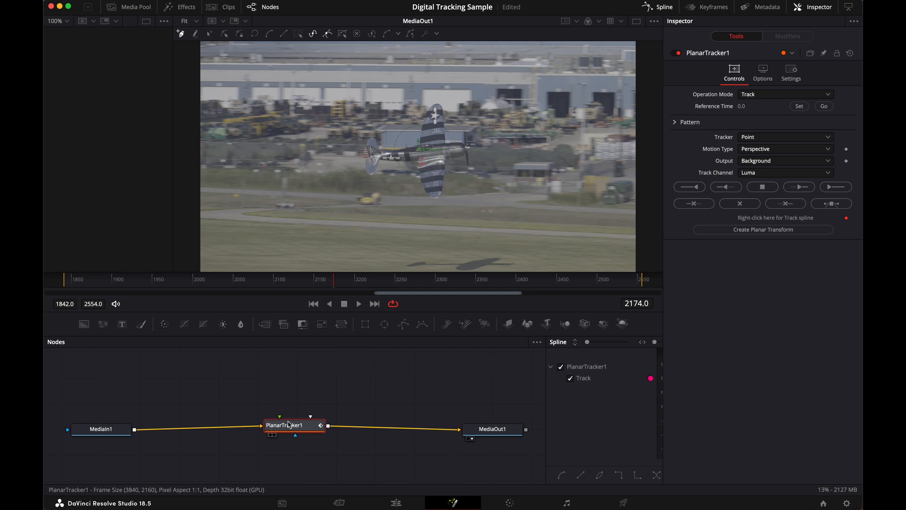
mouse_move(506, 429)
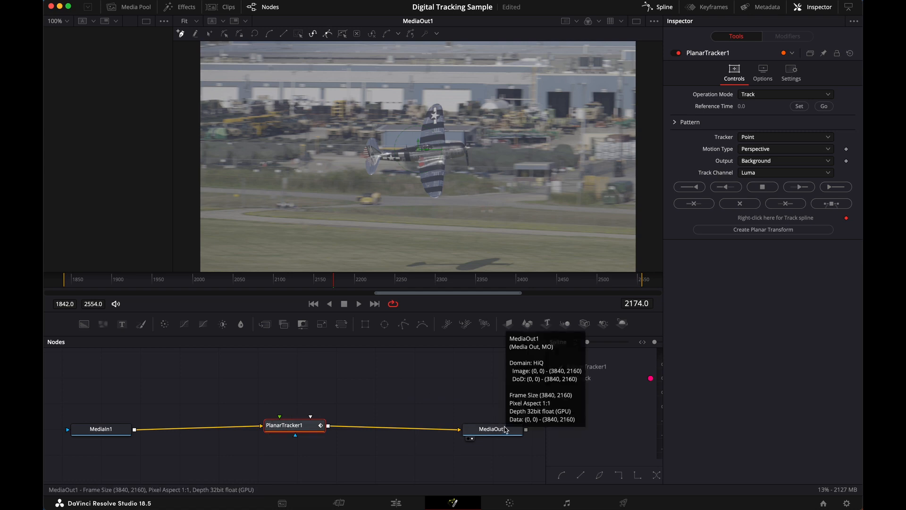
Go to the clip's first frame and set the planar tracker's motion type to Translation
click(70, 282)
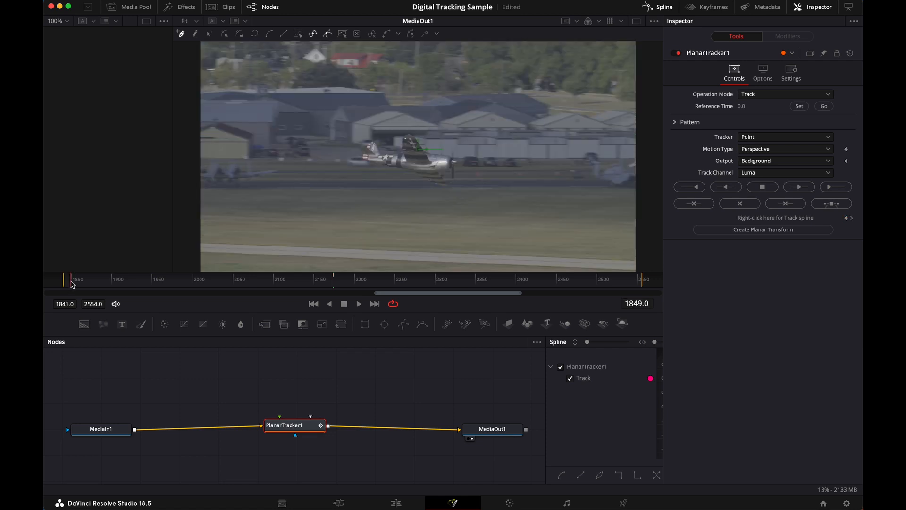
drag(89, 281, 65, 290)
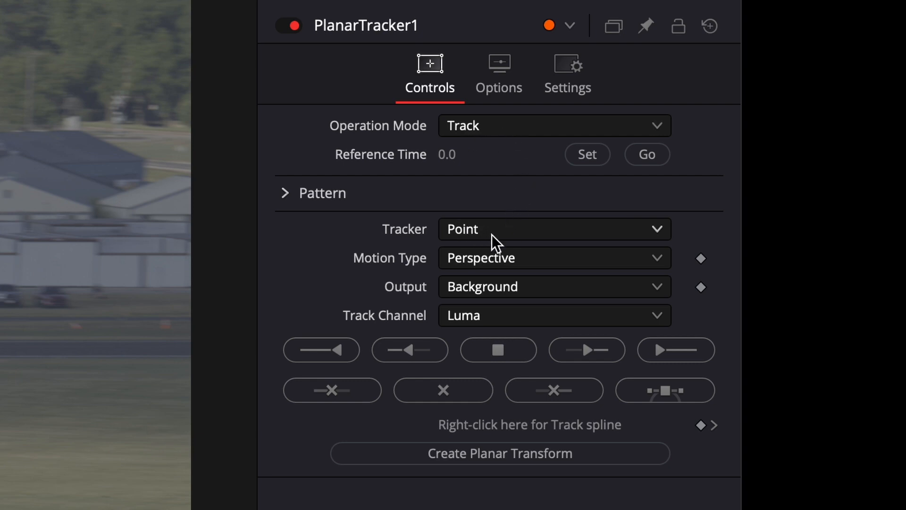
click(509, 257)
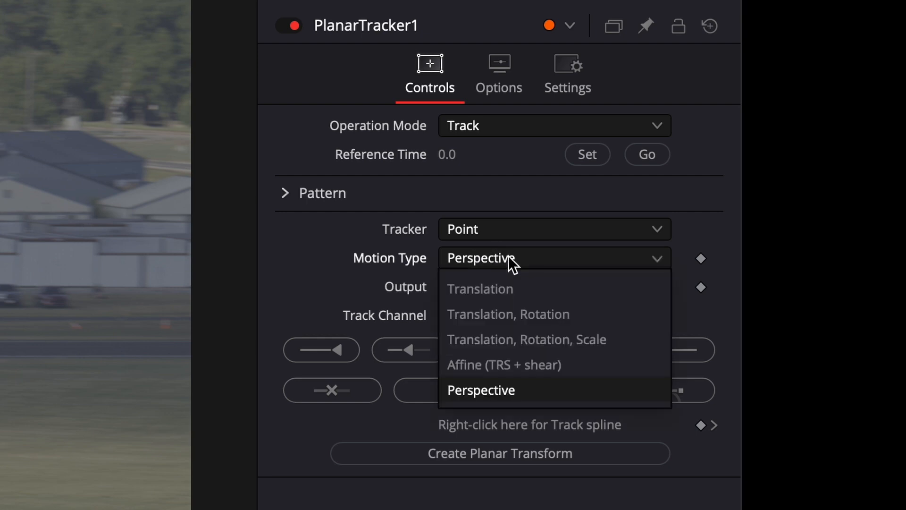
click(501, 288)
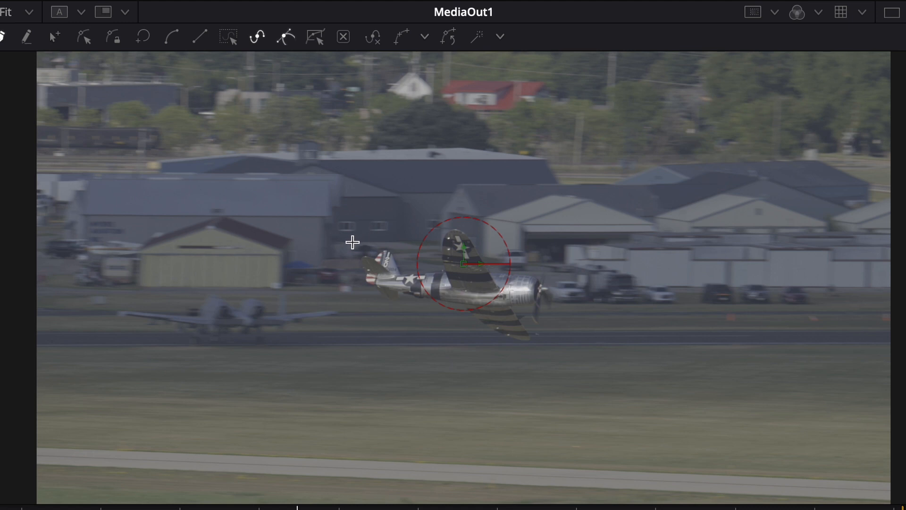
Draw a closed polygon around the airplane, from its tail around the wings and propeller, as the tracking pattern
click(353, 242)
click(353, 272)
click(353, 287)
click(525, 351)
click(561, 295)
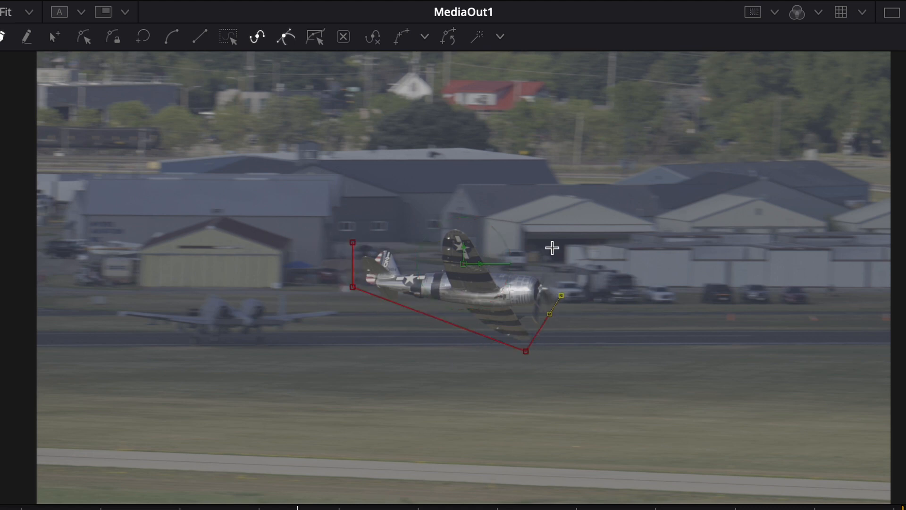
click(547, 256)
click(466, 218)
click(352, 242)
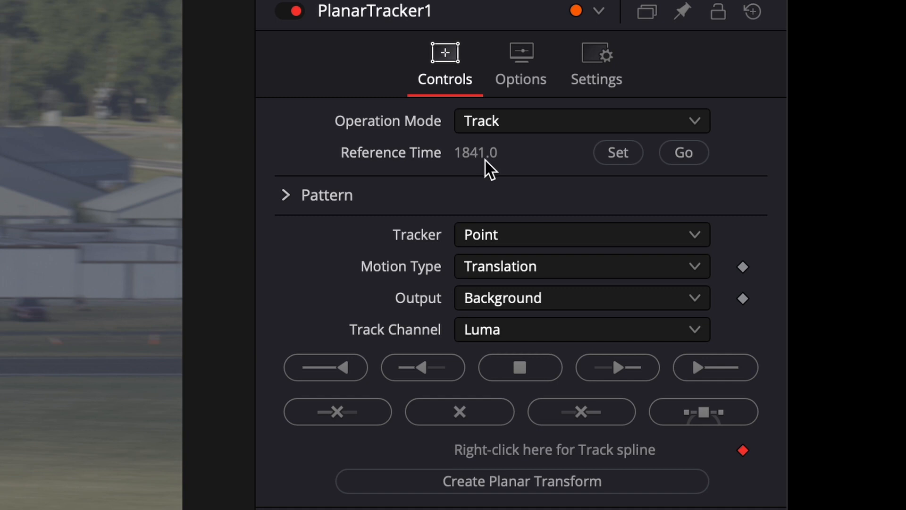
Track the airplane forward, stop at frame 2075, and reshape the outline to enclose both wings, the nose and the tail
click(701, 370)
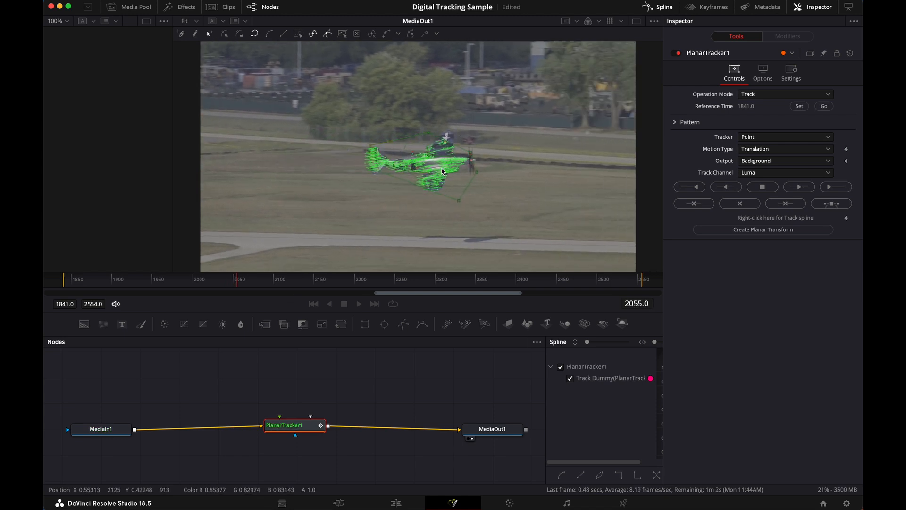
click(771, 189)
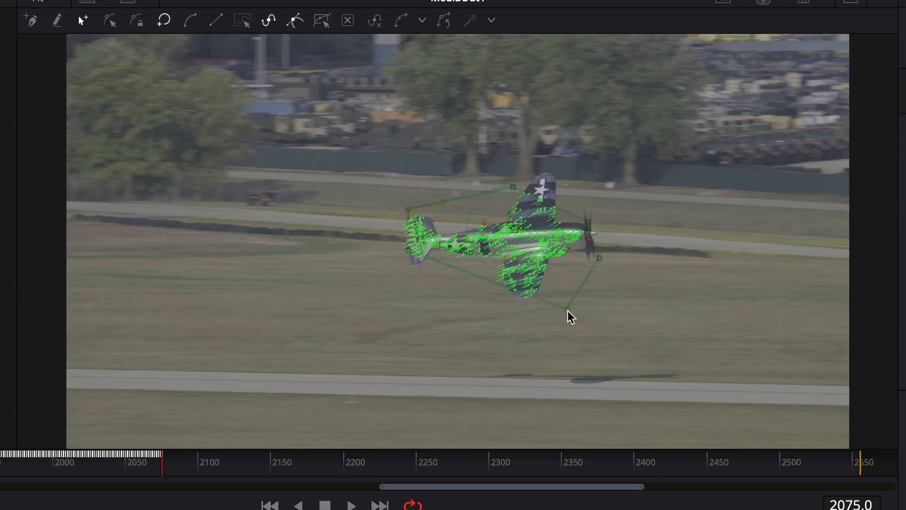
drag(504, 313, 521, 315)
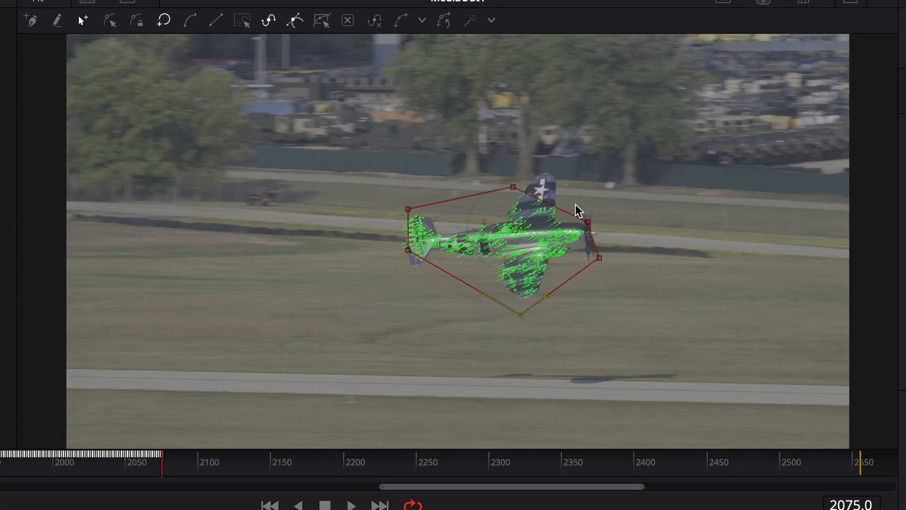
drag(588, 224, 599, 214)
drag(514, 188, 548, 154)
drag(408, 249, 400, 270)
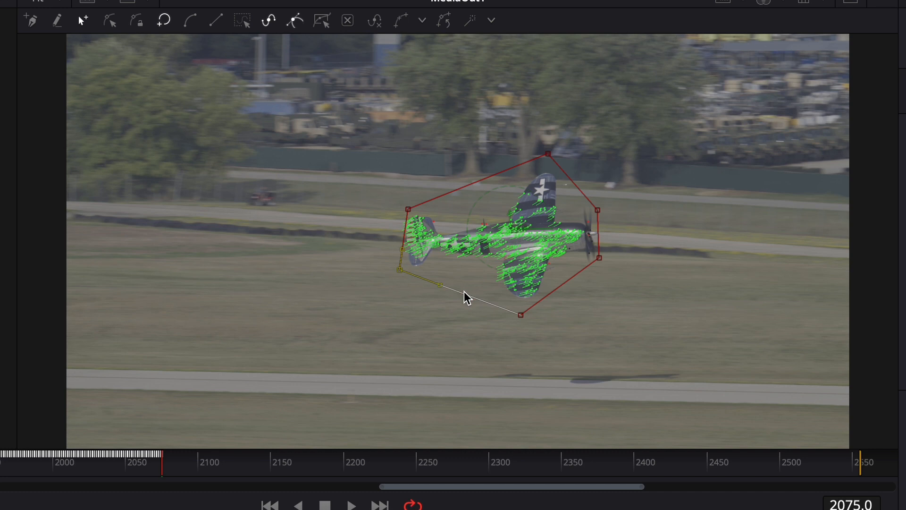
drag(463, 294, 462, 282)
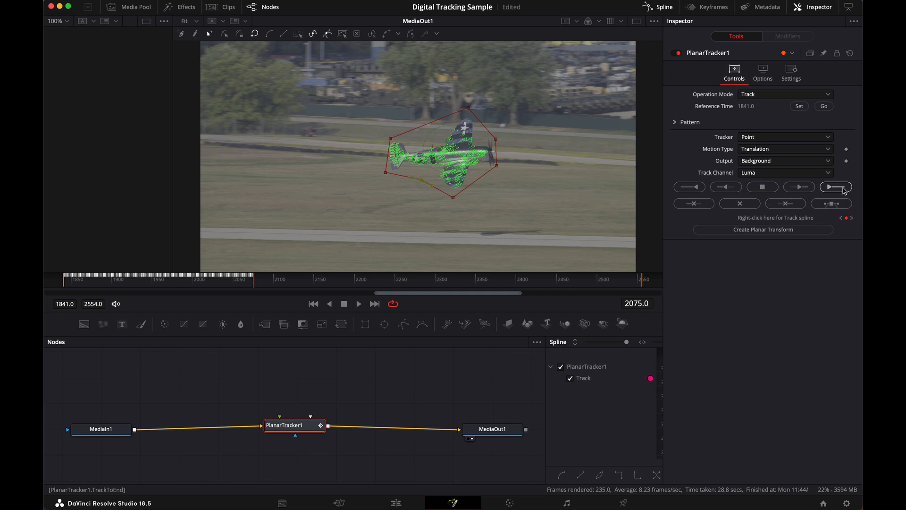
Resume tracking with the reshaped outline, pause at frame 2218 to check it, and continue tracking to the end
click(844, 189)
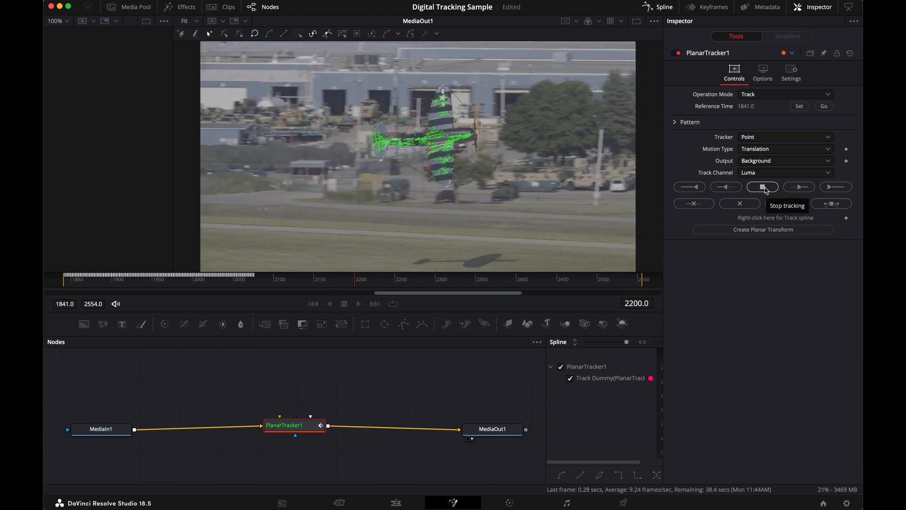
click(763, 187)
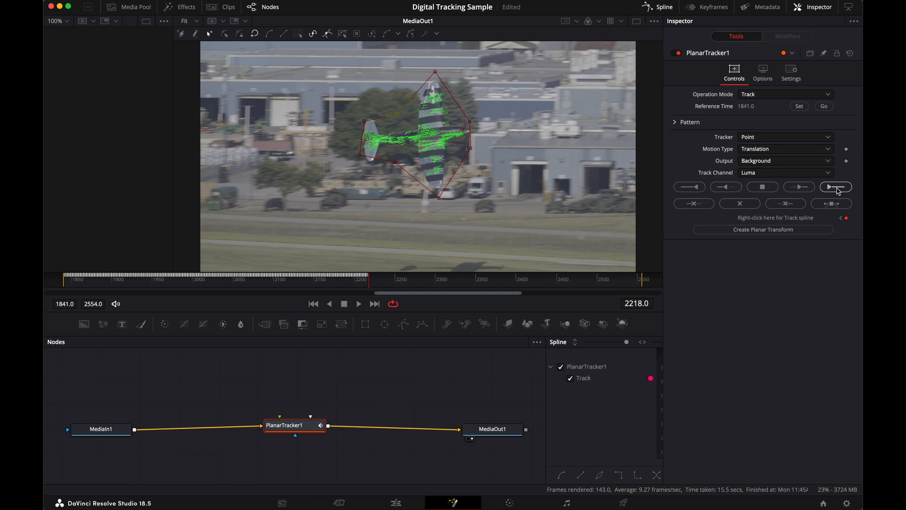
click(837, 188)
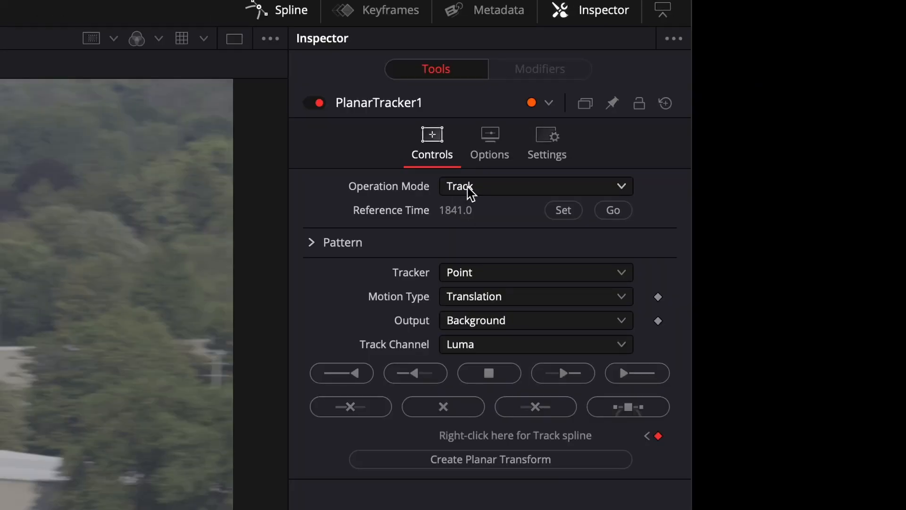
Set the planar tracker's operation mode to Steady and play back the steadied clip from the start of the edit timeline
click(531, 188)
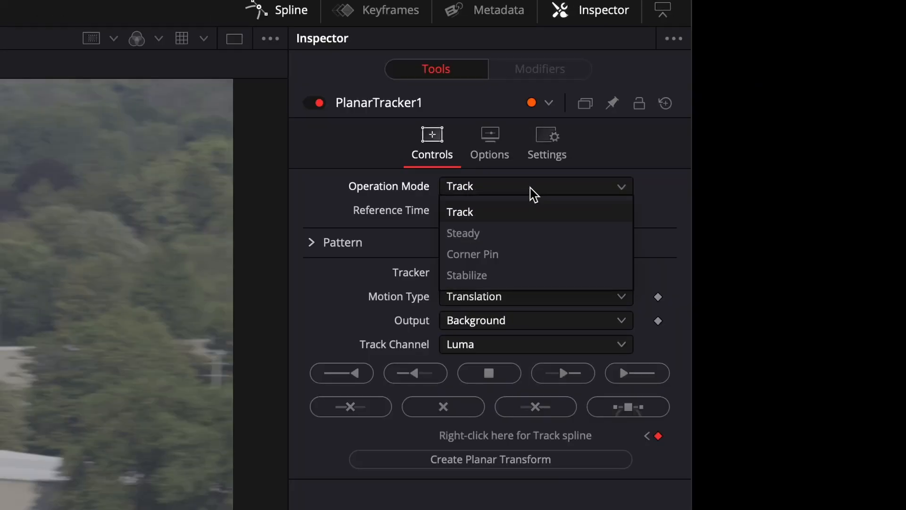
click(497, 233)
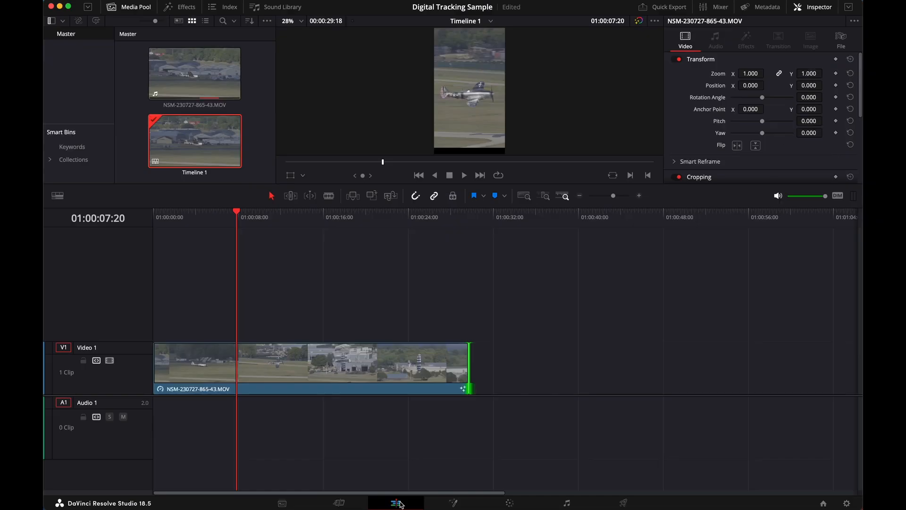
click(151, 211)
key(space)
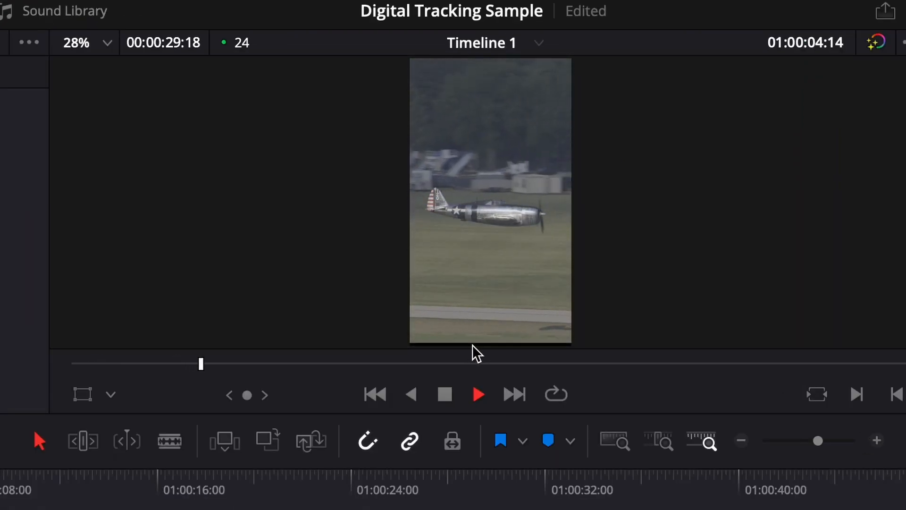
Set the clip's zoom to 1.180 and its X position to 17 to fill the frame, and play it back from the start
drag(106, 410, 105, 509)
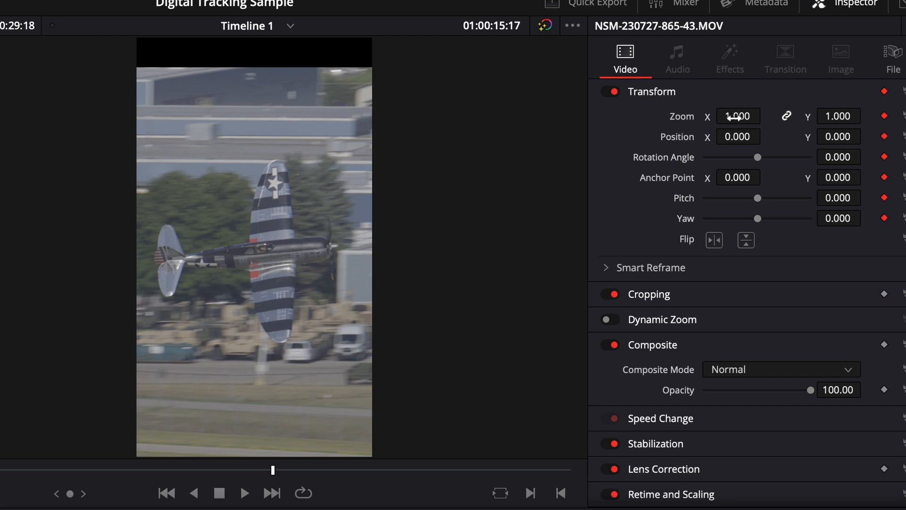
drag(738, 116, 756, 115)
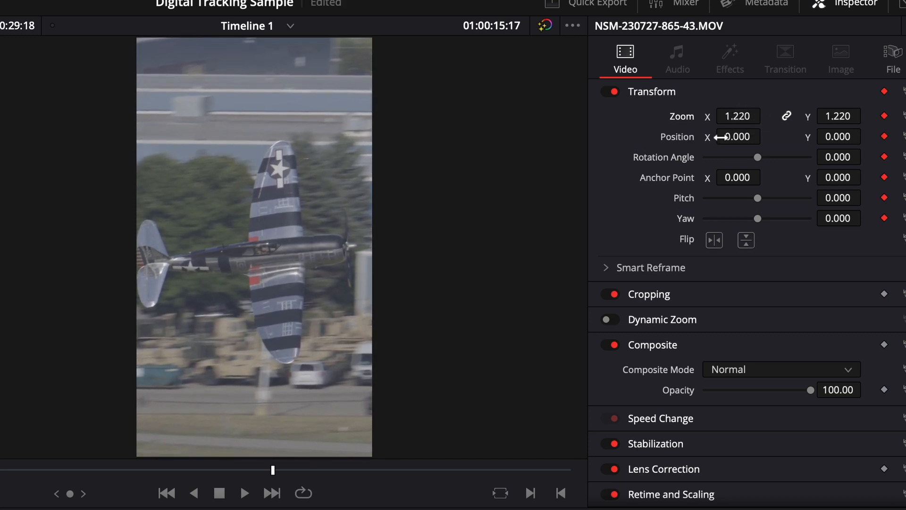
mouse_move(731, 136)
mouse_down()
mouse_move(744, 136)
mouse_move(728, 116)
mouse_move(736, 136)
mouse_up()
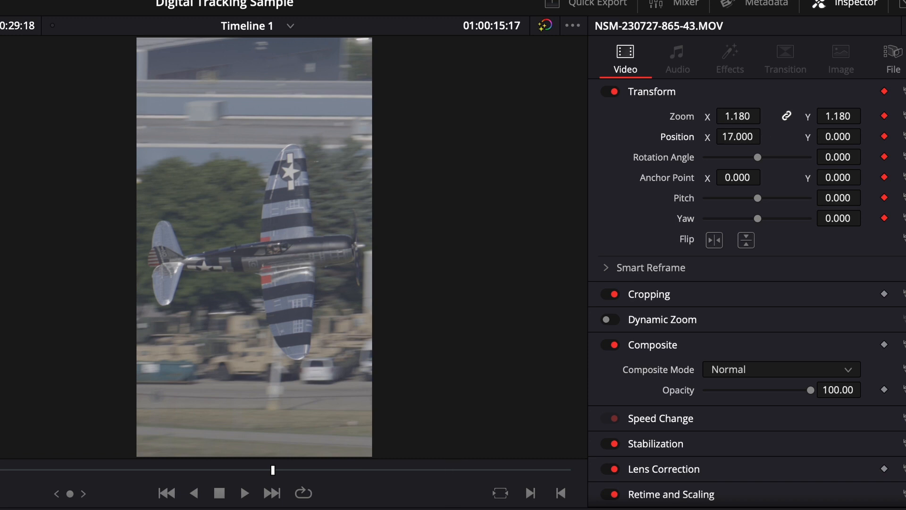
key(Home)
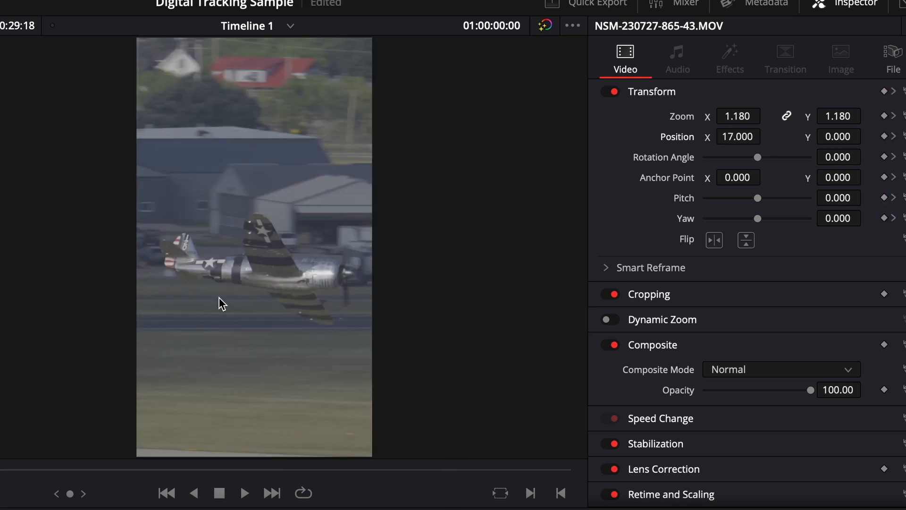
key(space)
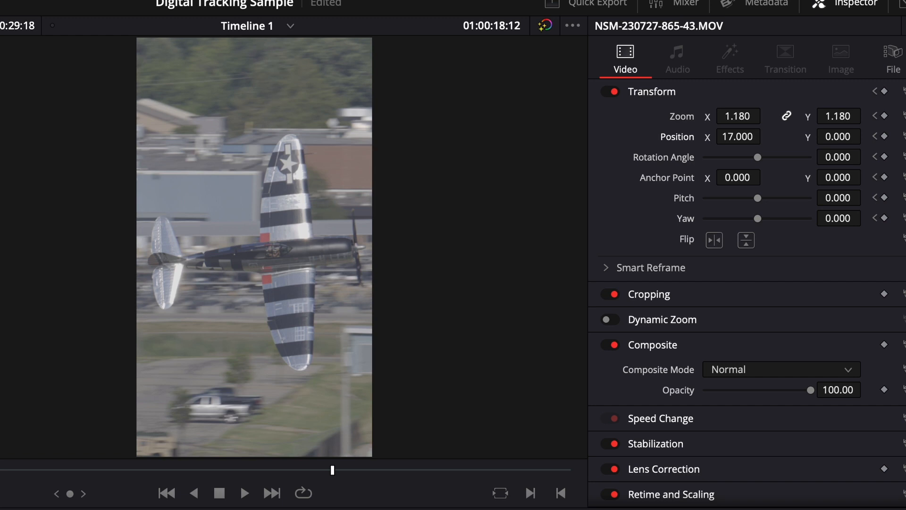
Play the reframed timeline through from its first frame
key(Home)
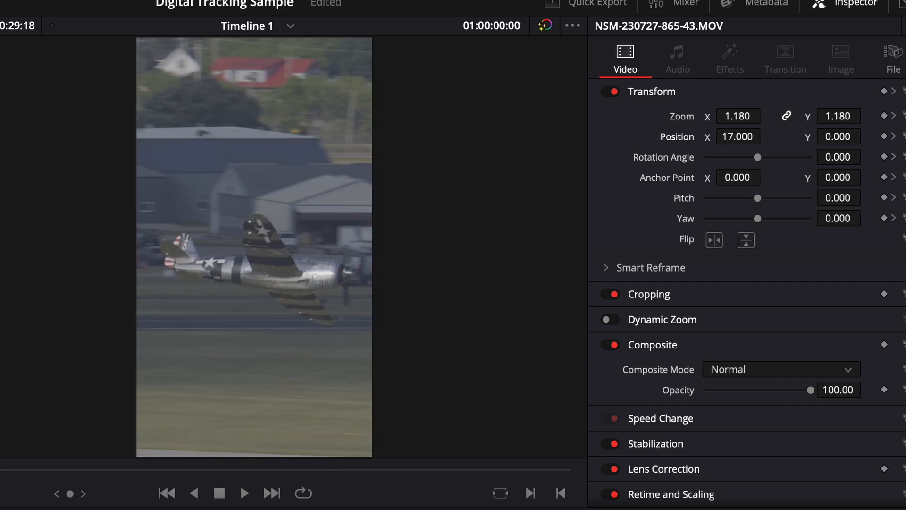
key(space)
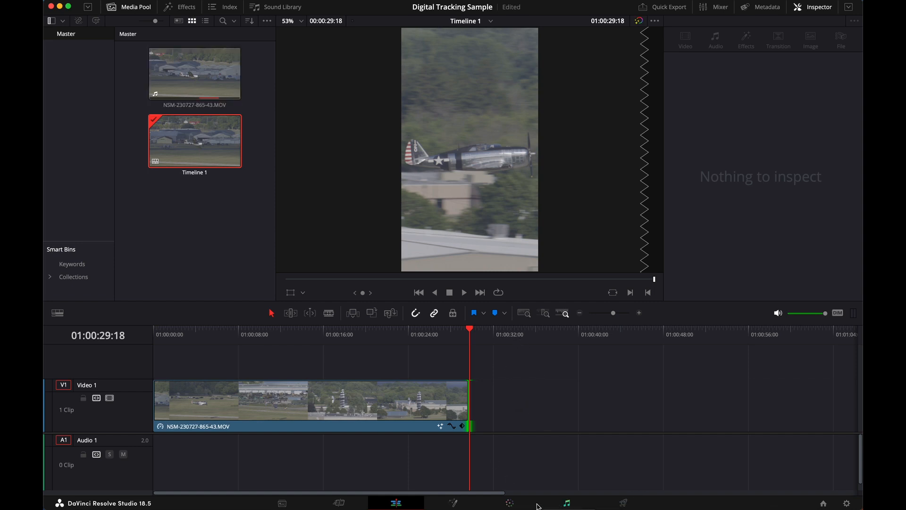
At 01:00:16:08, lower the clip's primary Lift to -0.11 and raise the Gain to 1.09 on the Color page
drag(410, 333, 328, 338)
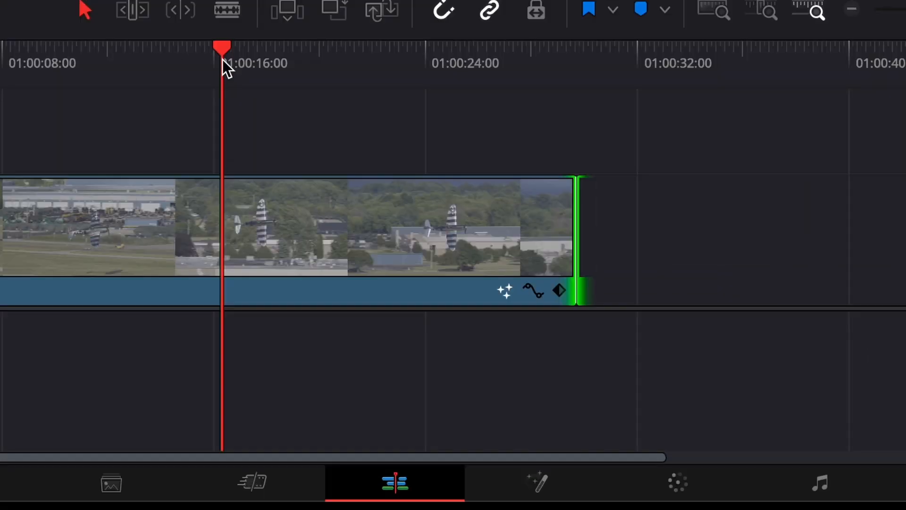
click(684, 480)
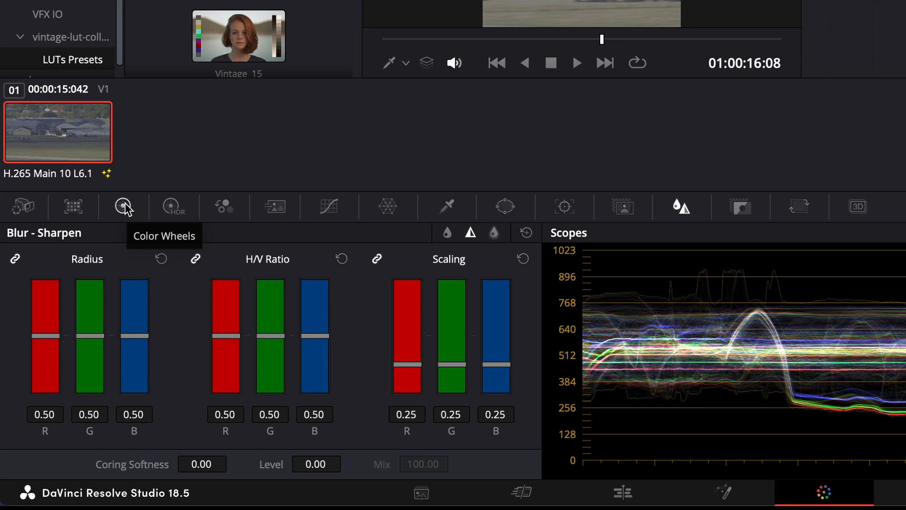
click(124, 206)
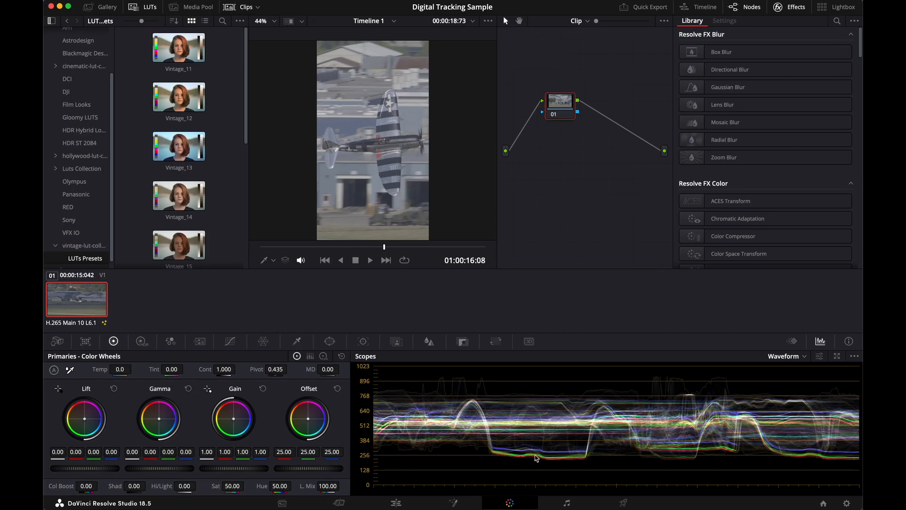
drag(102, 470, 55, 469)
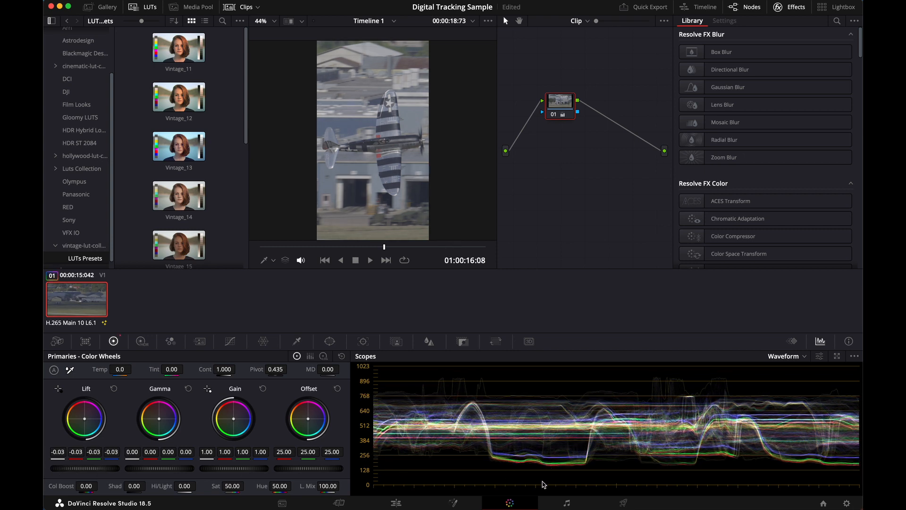
drag(86, 471, 114, 471)
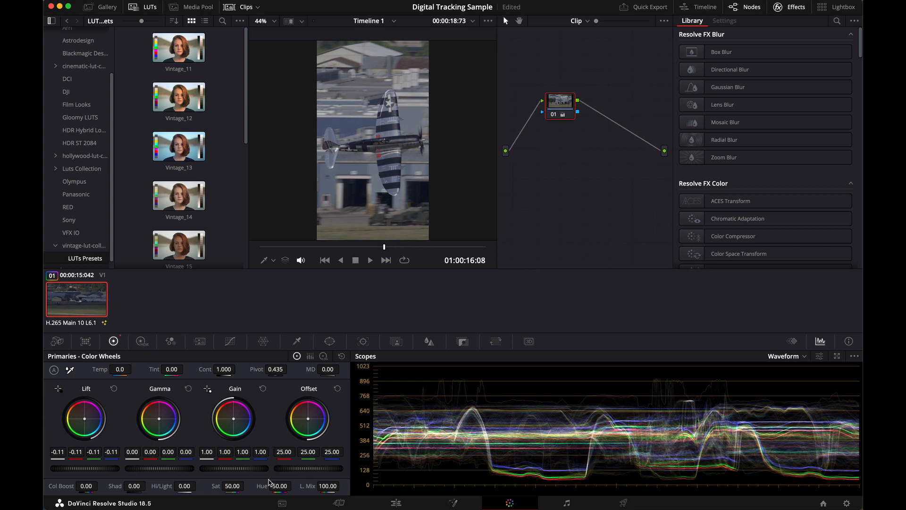
drag(231, 473, 292, 471)
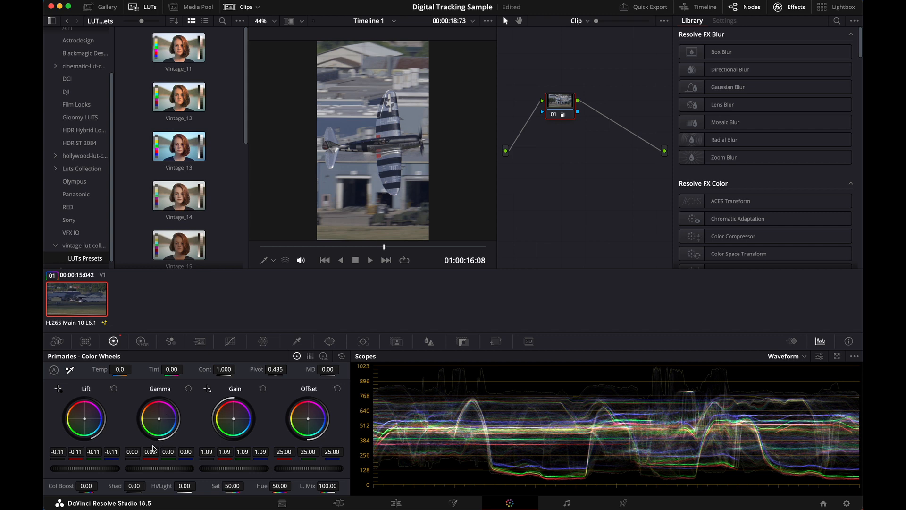
Fine-tune the primaries by setting Gamma to 0.01 and Lift to -0.13
drag(158, 470, 181, 467)
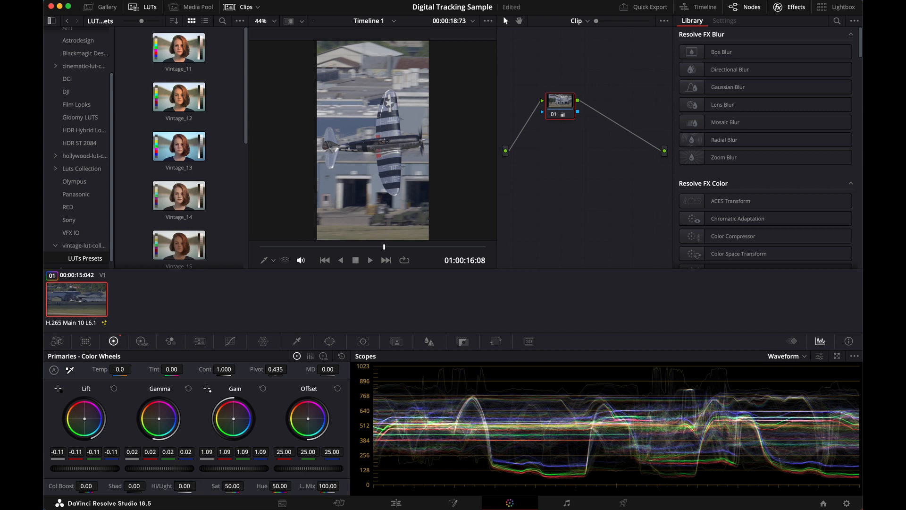
drag(183, 466, 156, 462)
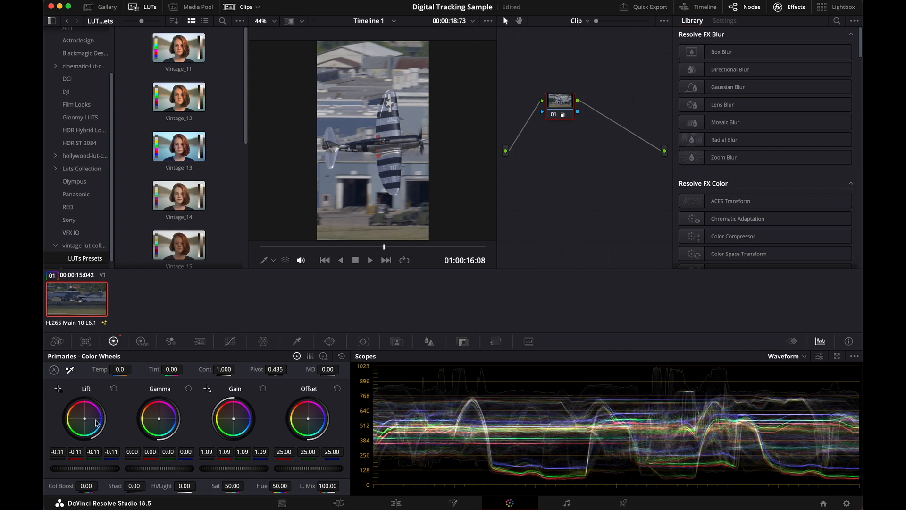
drag(160, 467, 169, 466)
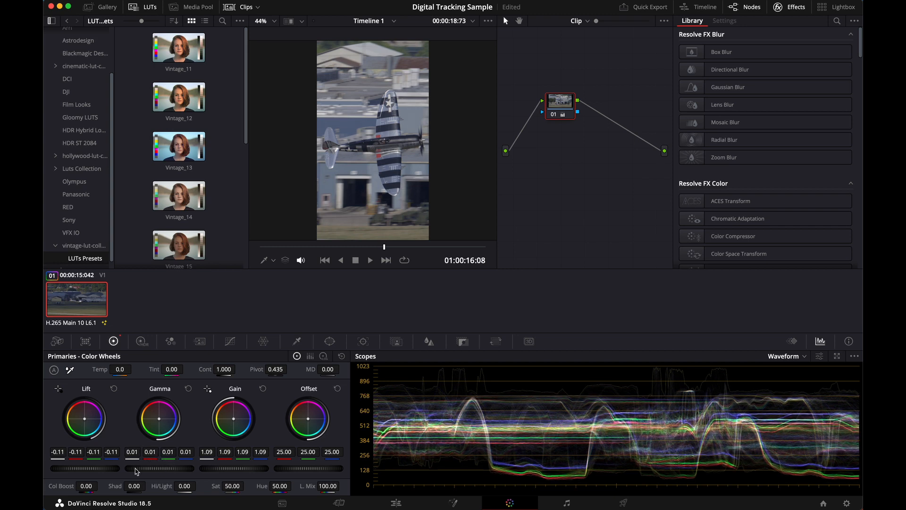
drag(104, 471, 76, 468)
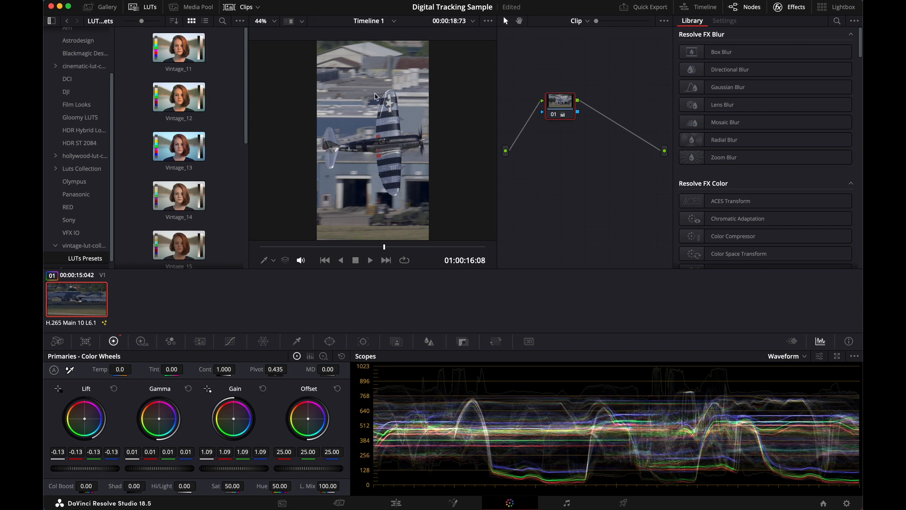
At 01:00:16:05, add a serial node before the primaries node and white balance it from the white star on the airplane's upper wing
mouse_move(384, 247)
mouse_down()
mouse_move(349, 253)
mouse_move(383, 257)
mouse_up()
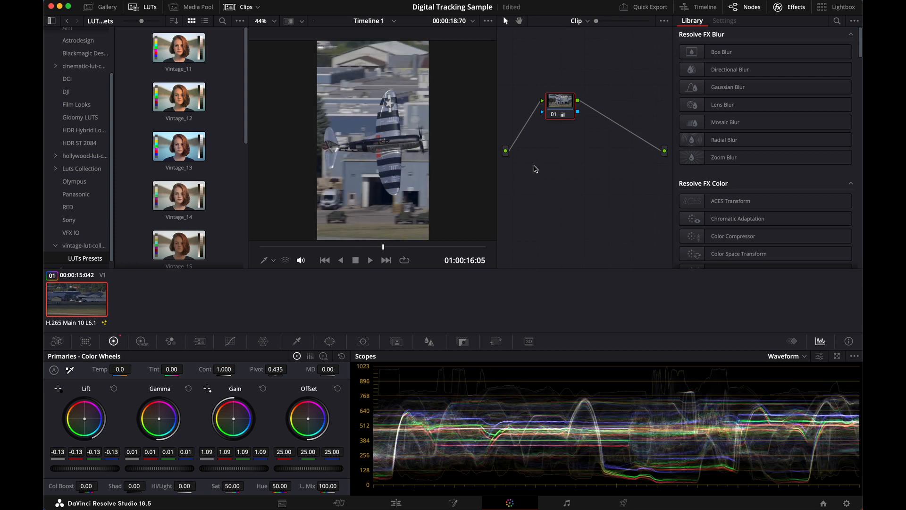
key(shift+s)
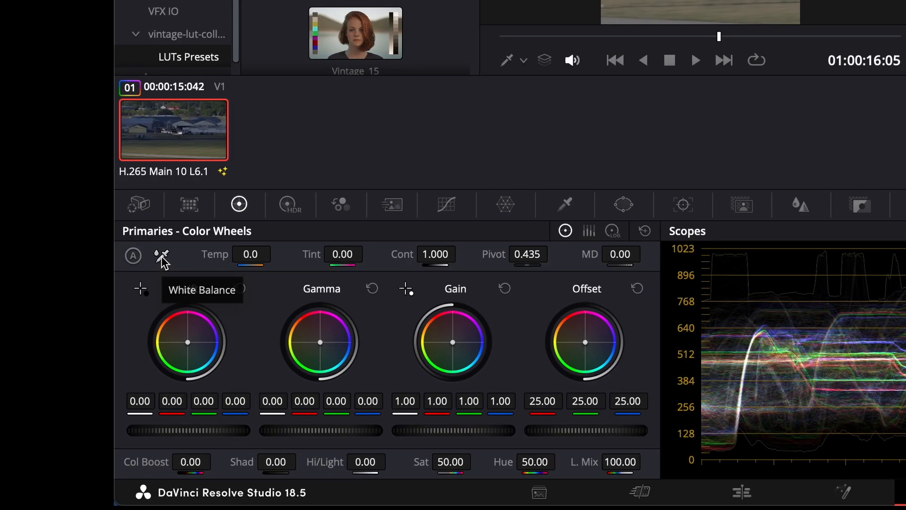
click(161, 257)
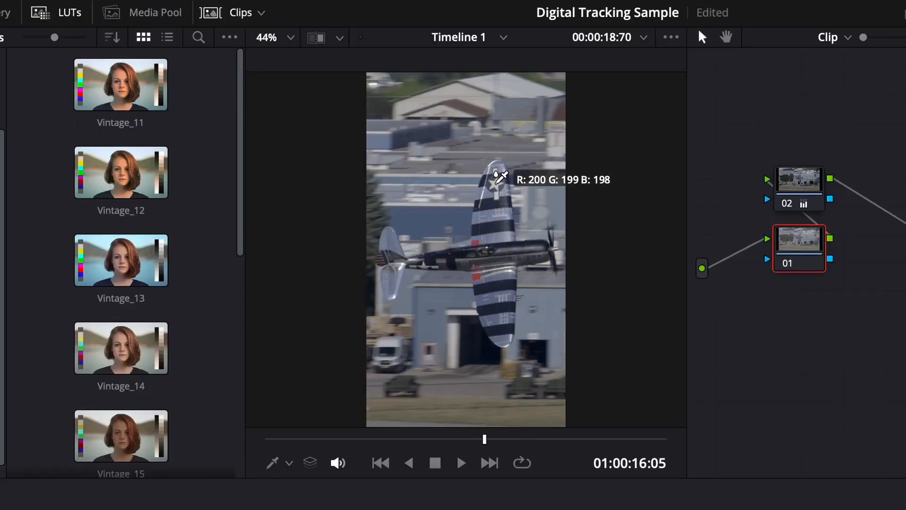
click(495, 184)
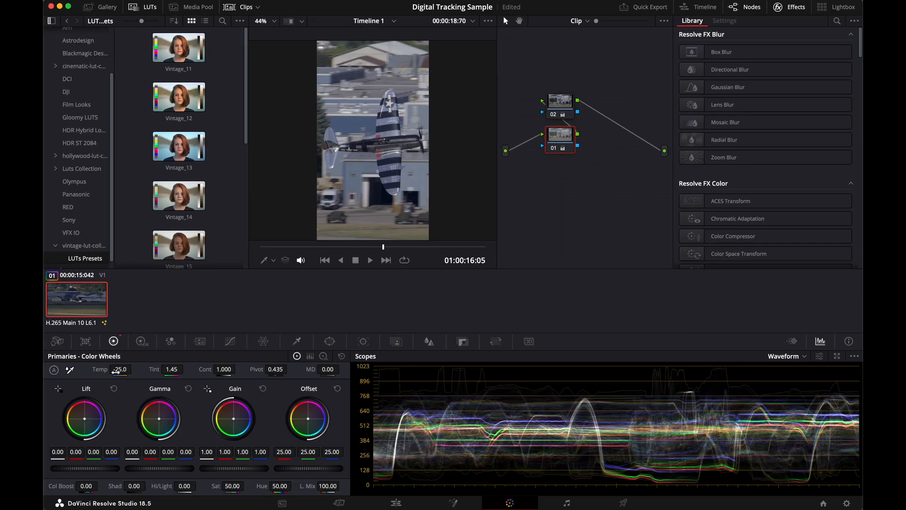
Add another serial node before the white balance node and sharpen it with Radius 0.46 and Scaling 0.32
key(shift+s)
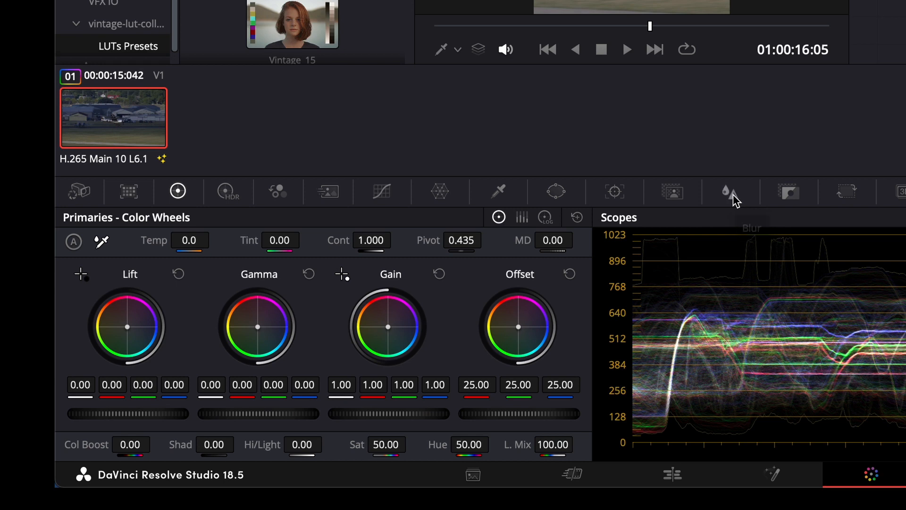
click(730, 192)
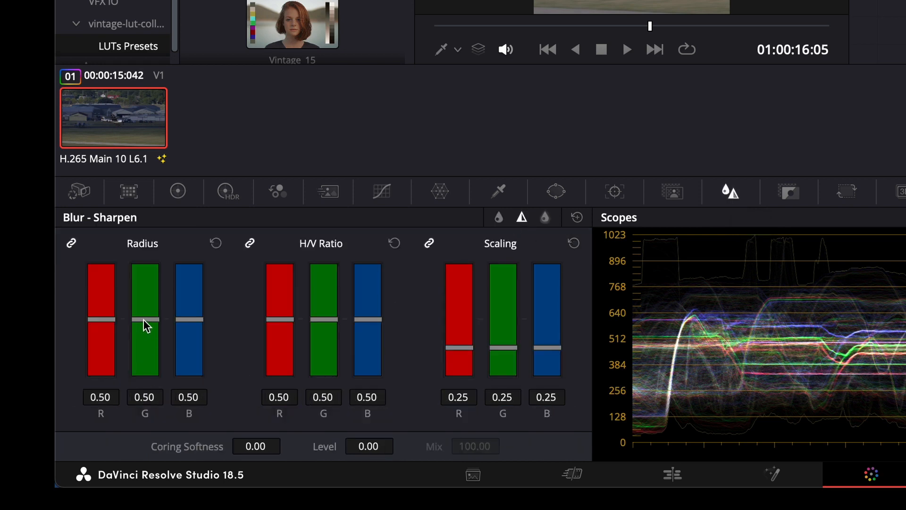
drag(144, 320, 144, 324)
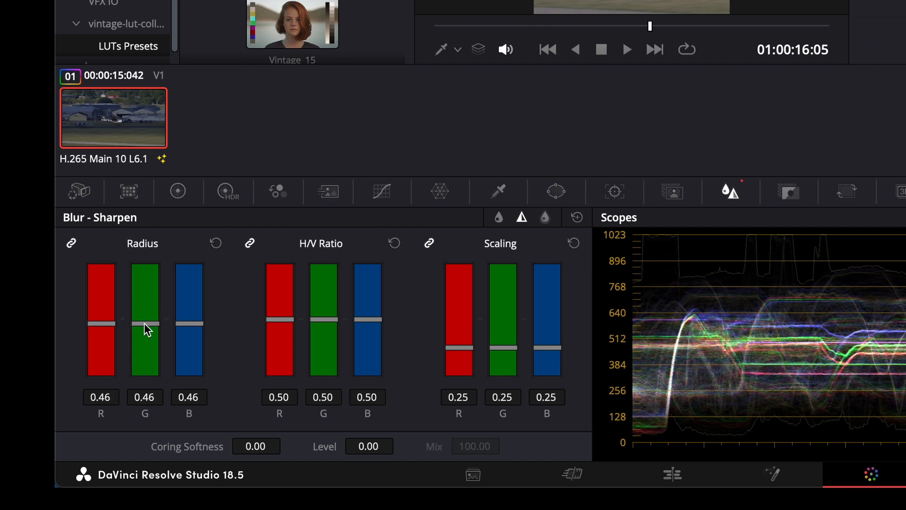
drag(459, 348, 460, 347)
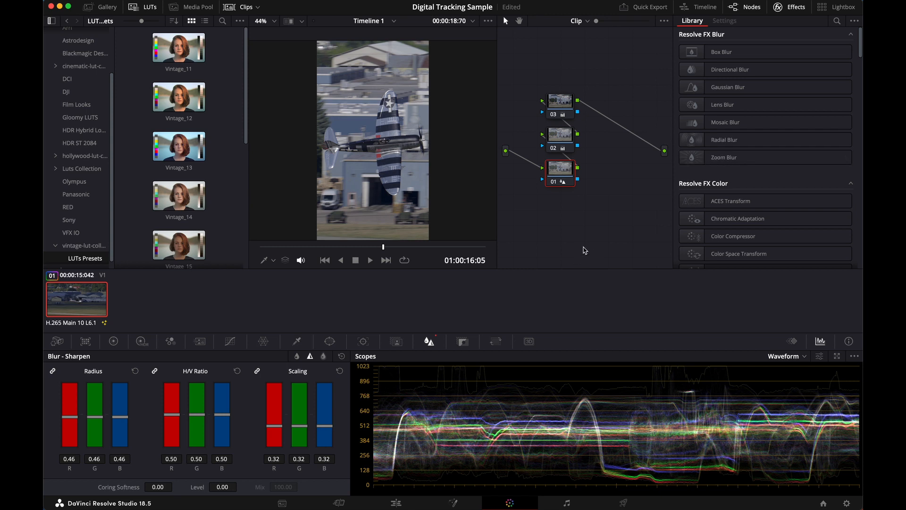
Add a serial node before the sharpening node, apply the Vintage_13 LUT to it, and check the look at 01:00:12:16
key(shift+s)
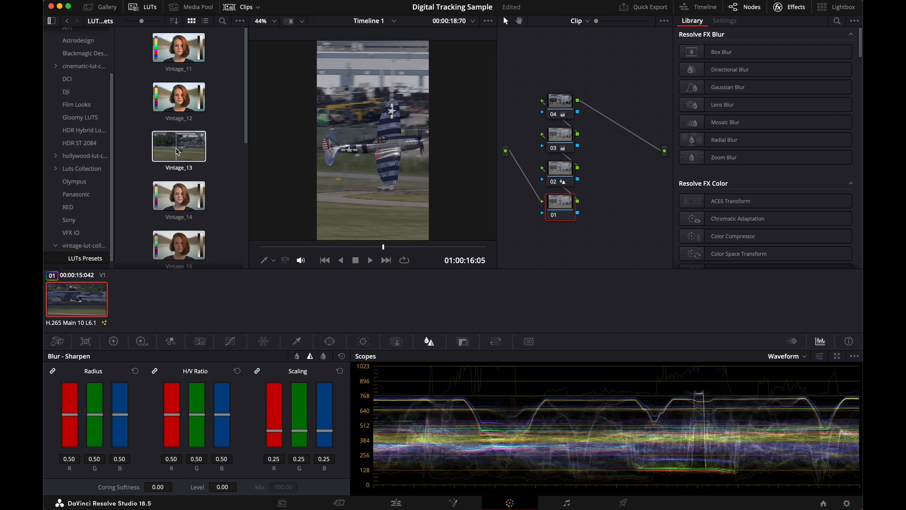
double_click(178, 151)
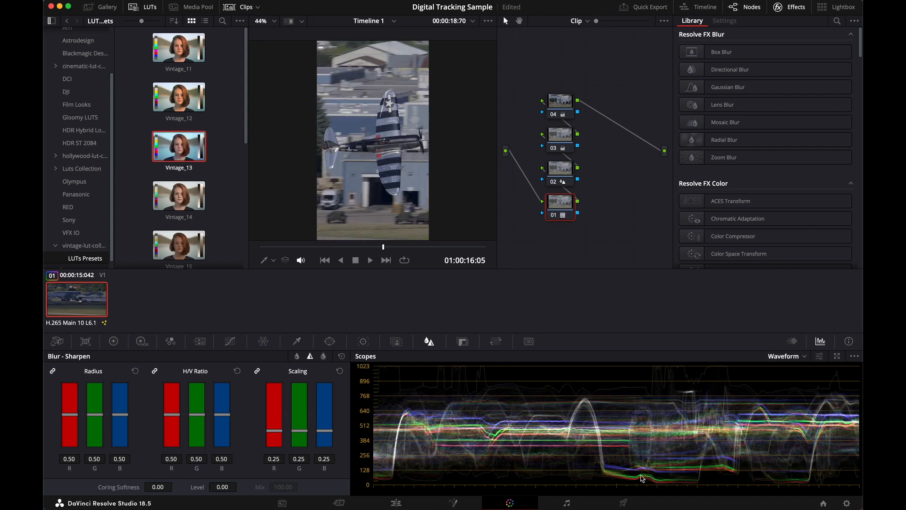
drag(385, 250, 356, 249)
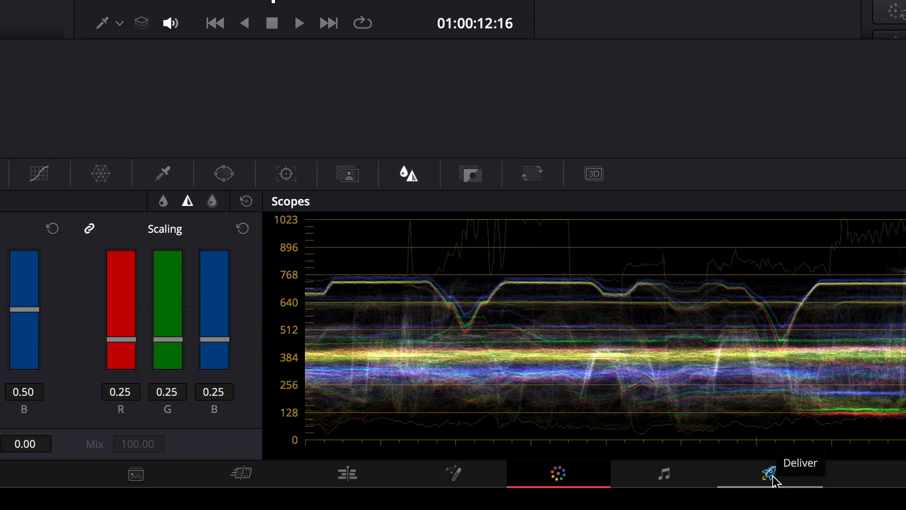
In the Deliver settings, name the export P-47 Flyby and set its location to the Desktop
click(770, 474)
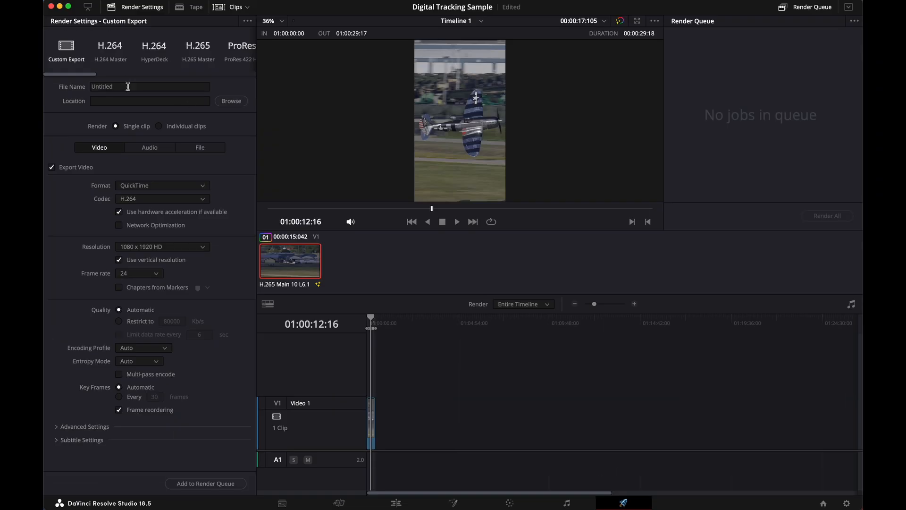
click(128, 86)
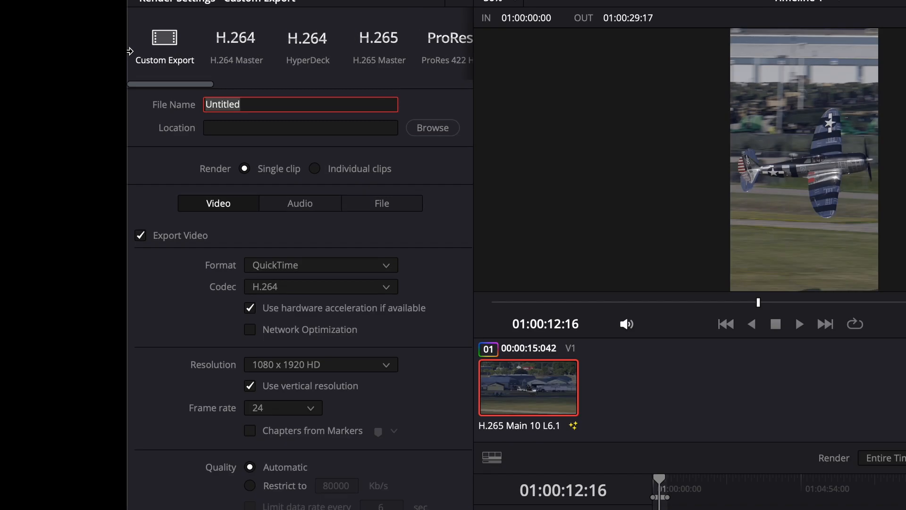
text(P-47 Flyby)
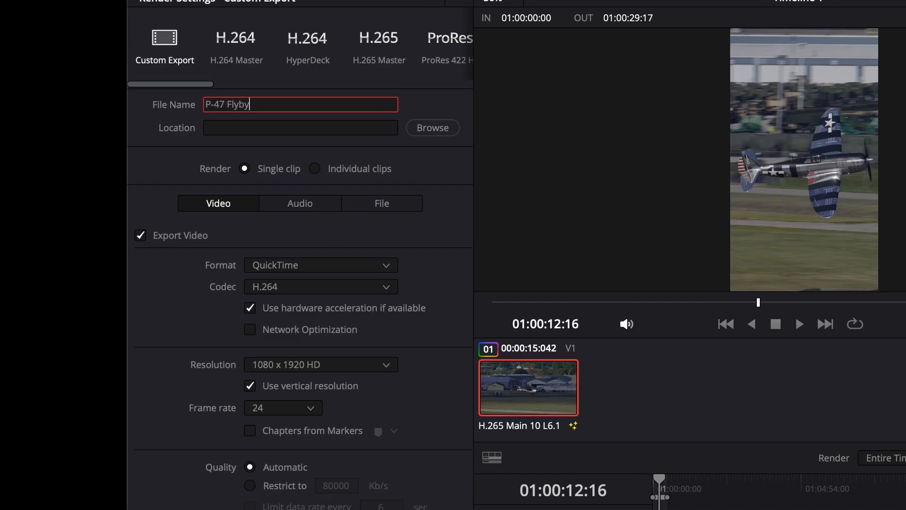
click(435, 128)
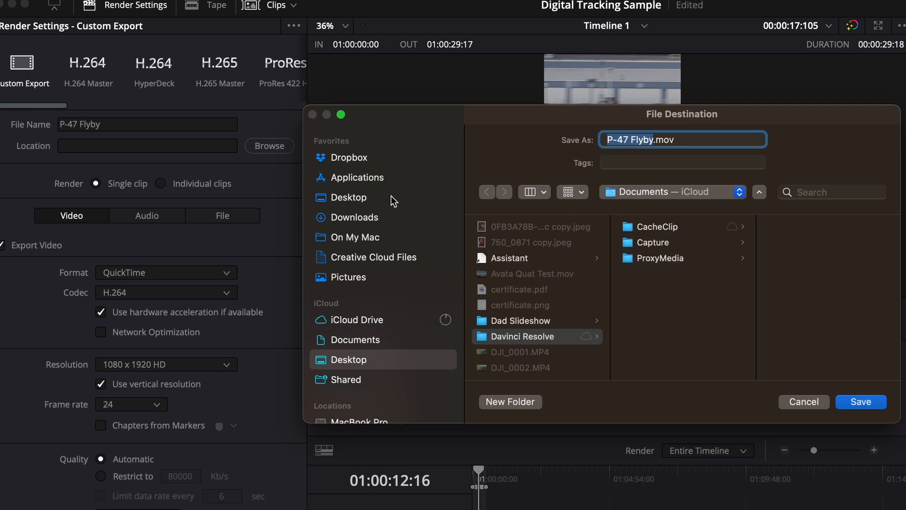
click(358, 197)
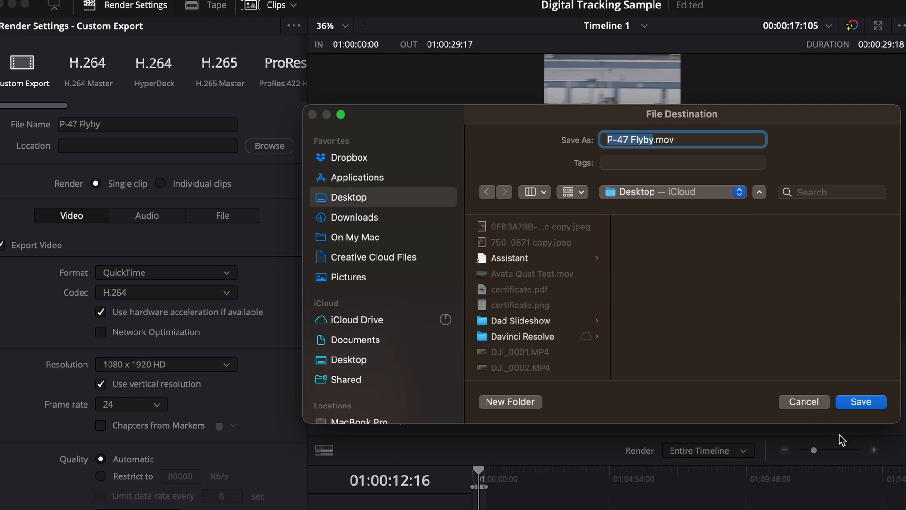
click(861, 402)
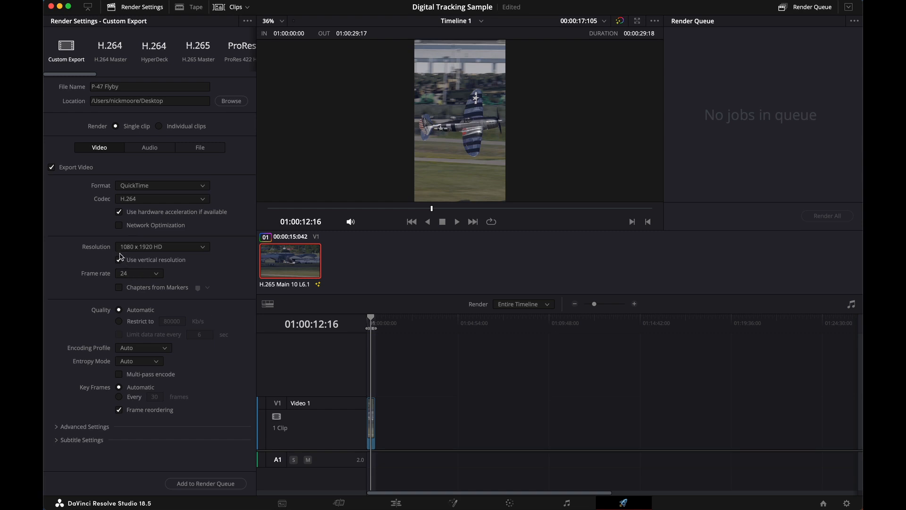
Add the P-47 Flyby export to the render queue and render it
click(193, 486)
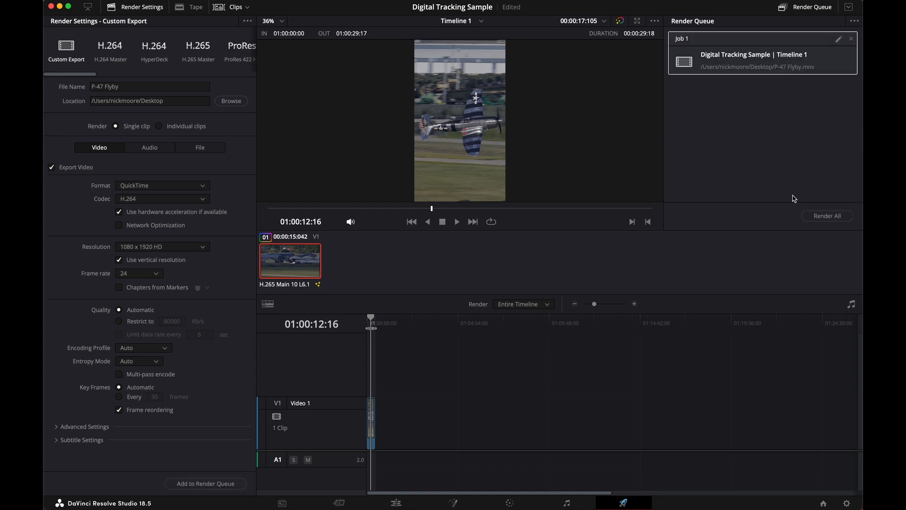
click(832, 220)
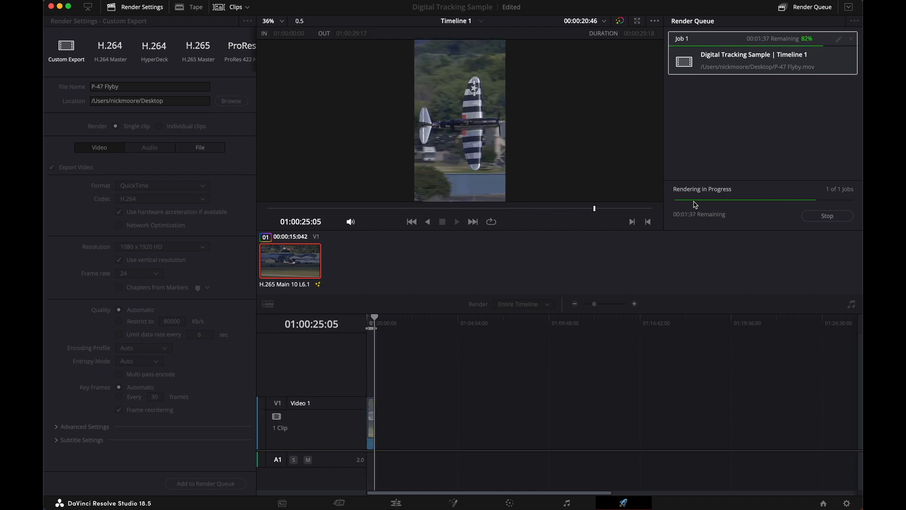
Reveal the finished render in Finder, open P-47 Flyby.mov, and play it
right_click(759, 63)
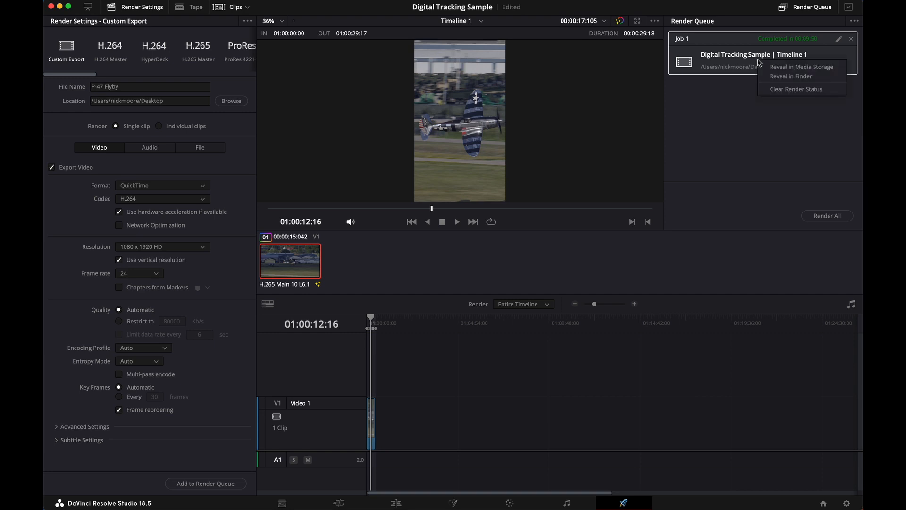
click(798, 77)
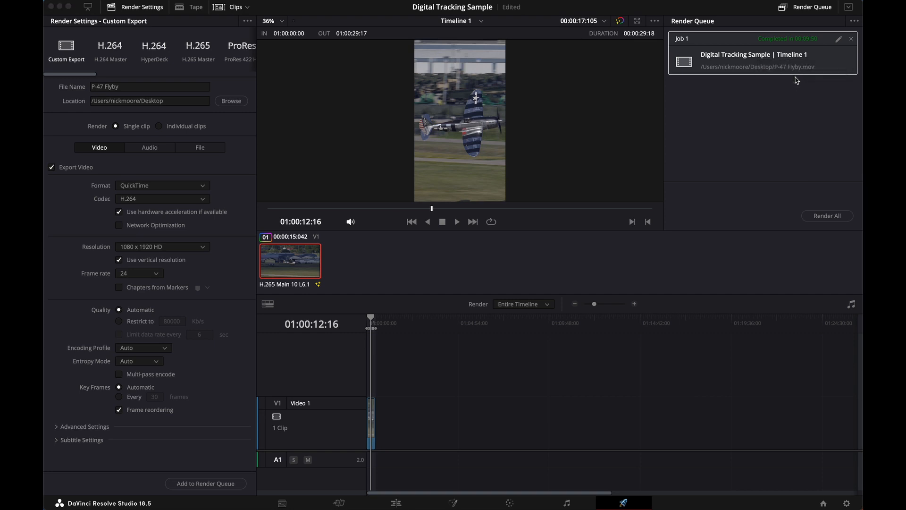
double_click(561, 215)
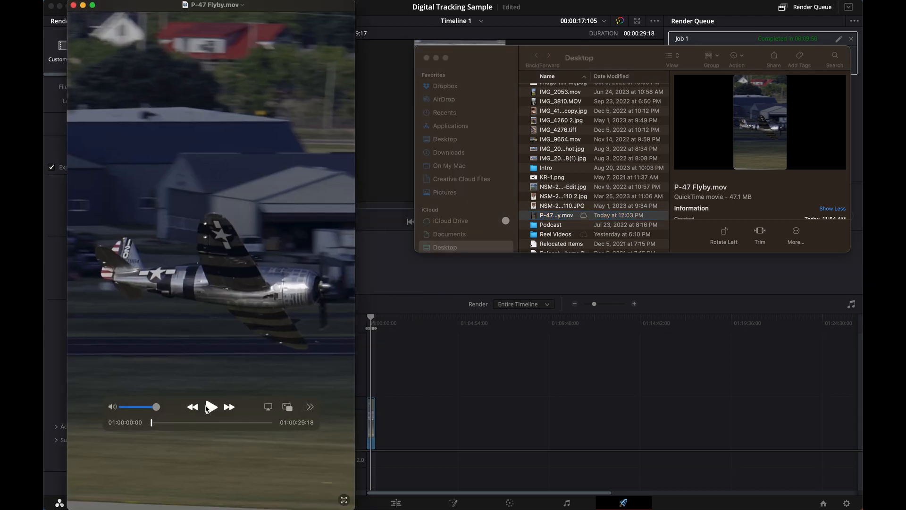
click(207, 408)
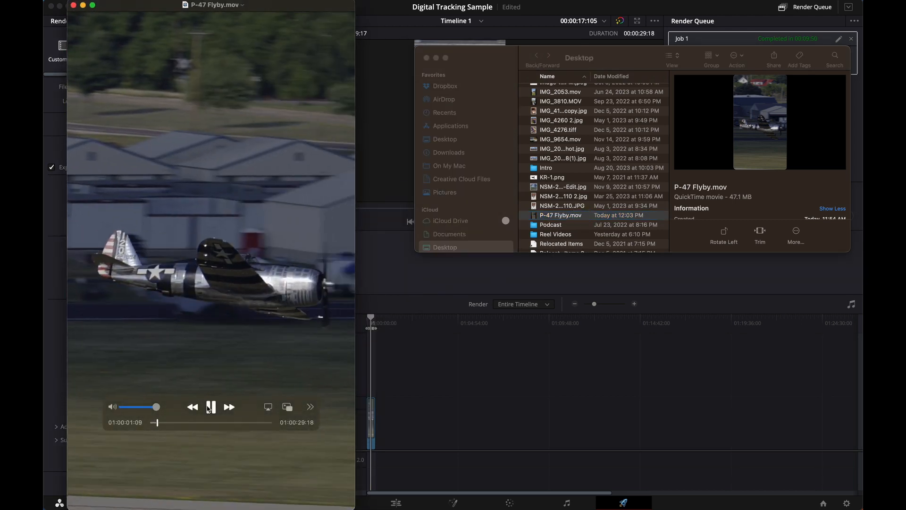